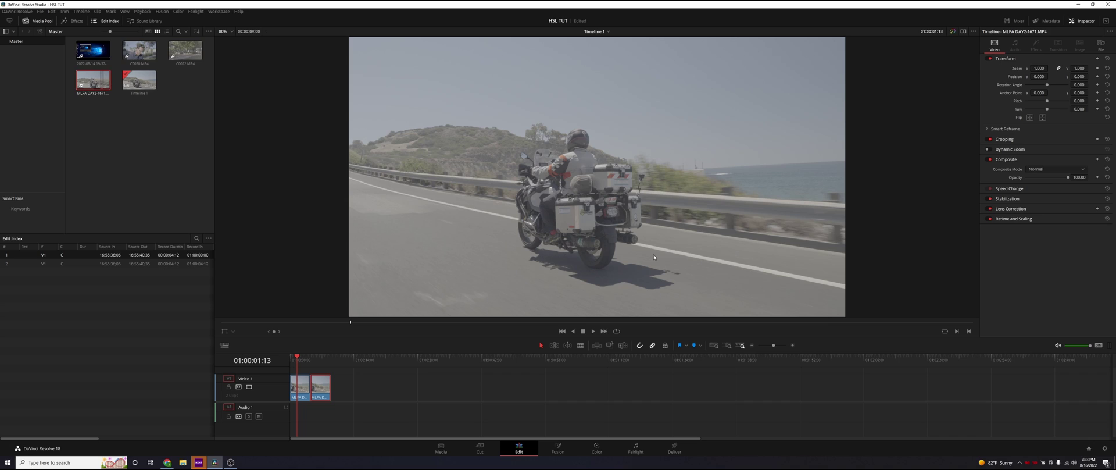
# - Step the motorcycle clip back one frame to 01:00:01:12 and switch to the Color page
pyautogui.press('Left')
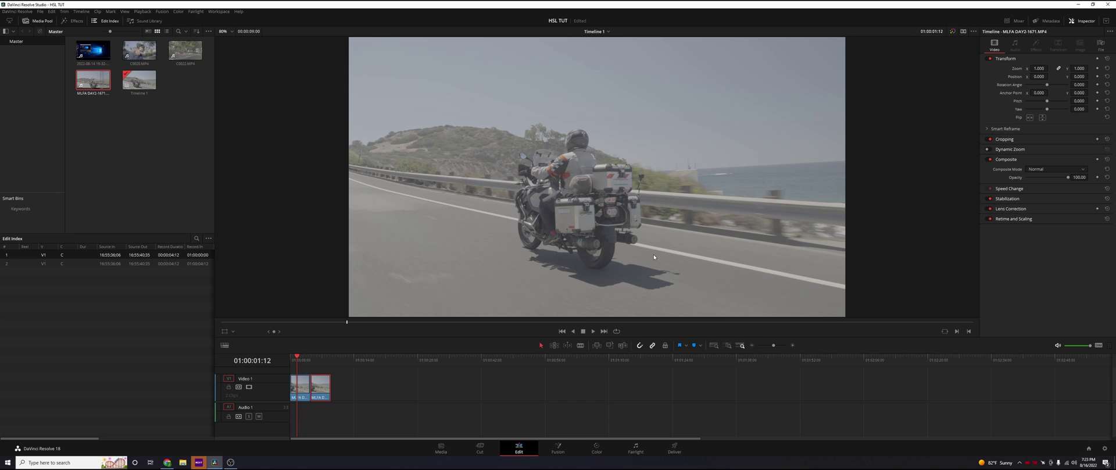
pyautogui.hotkey('shift', '6')
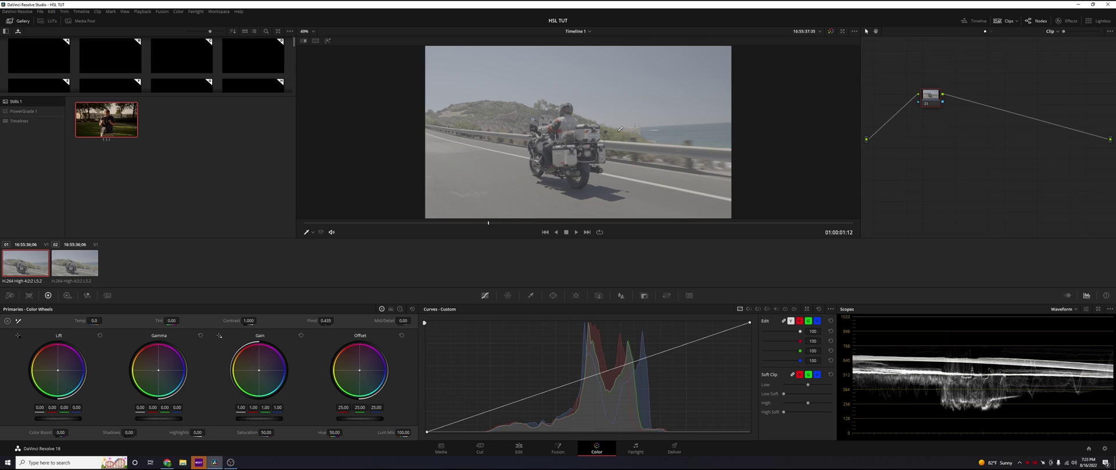
# - Preview the Sony SLog3 to Rec709 LUT on node 01, remove it, and centre the node
pyautogui.rightClick(930, 97)
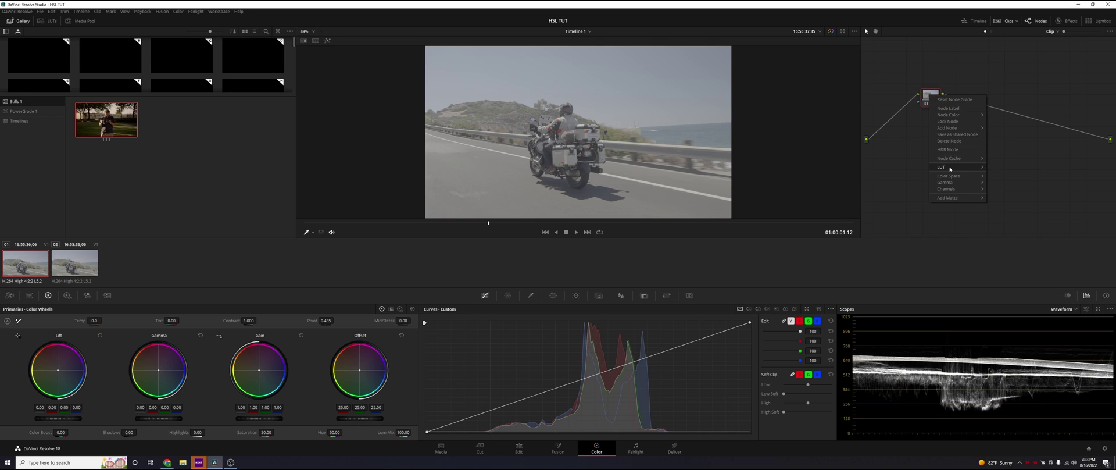
pyautogui.moveTo(950, 169)
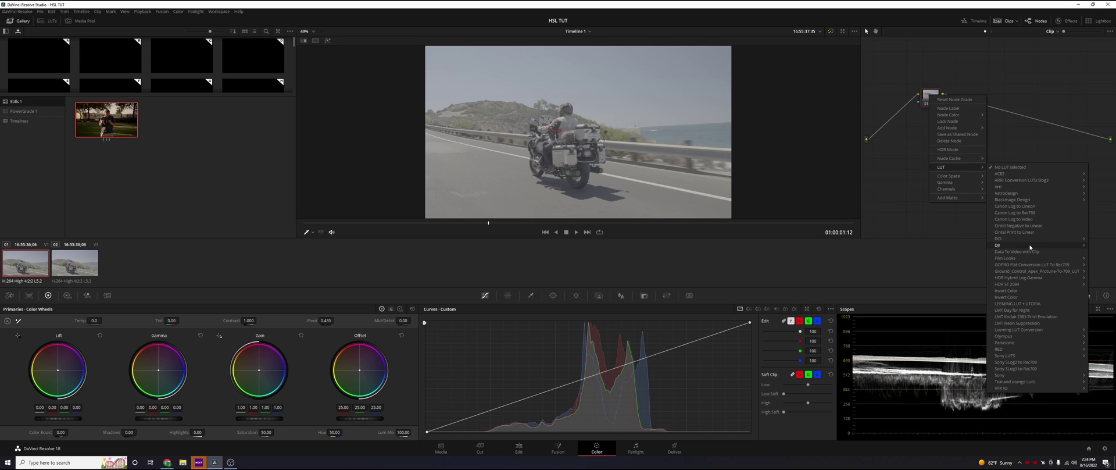
pyautogui.click(1030, 370)
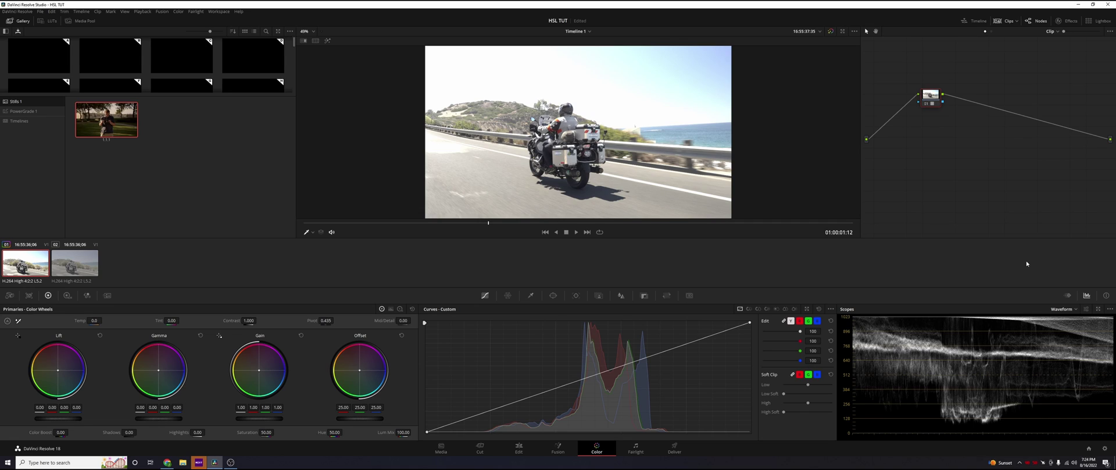
pyautogui.moveTo(927, 95); pyautogui.dragTo(976, 117)
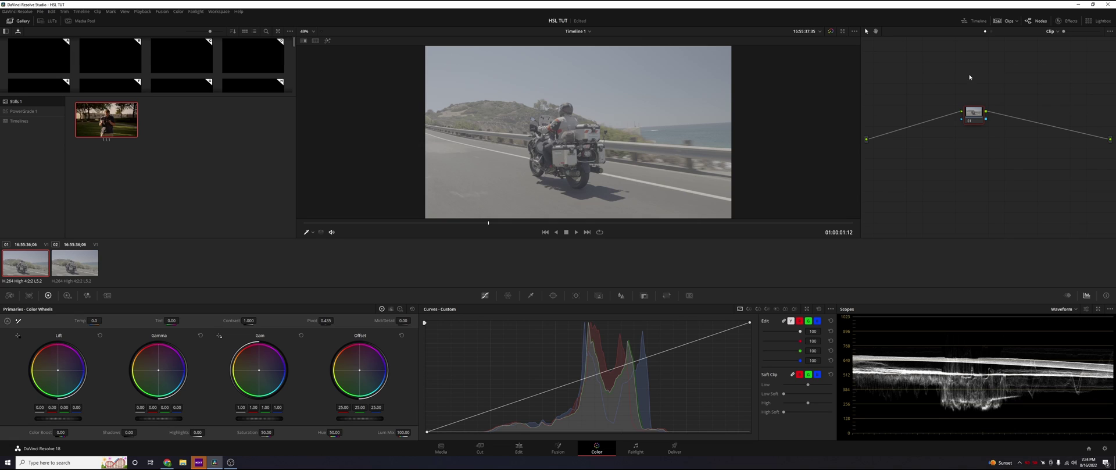
# - Add a Color Space Transform effect to the motorcycle clip's node
pyautogui.click(1066, 21)
pyautogui.scroll(-2, 1053, 114)
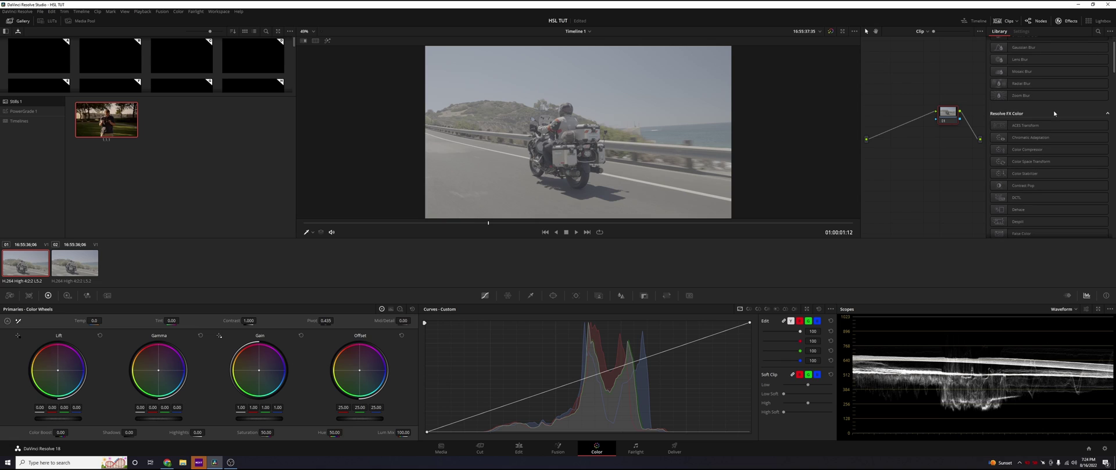
pyautogui.moveTo(1026, 161); pyautogui.dragTo(939, 108)
# - Set the transform's input to Sony S-Gamut3 colour space and Sony S-Log3 gamma, and view colour management
pyautogui.click(1057, 61)
pyautogui.scroll(-10, 1071, 106)
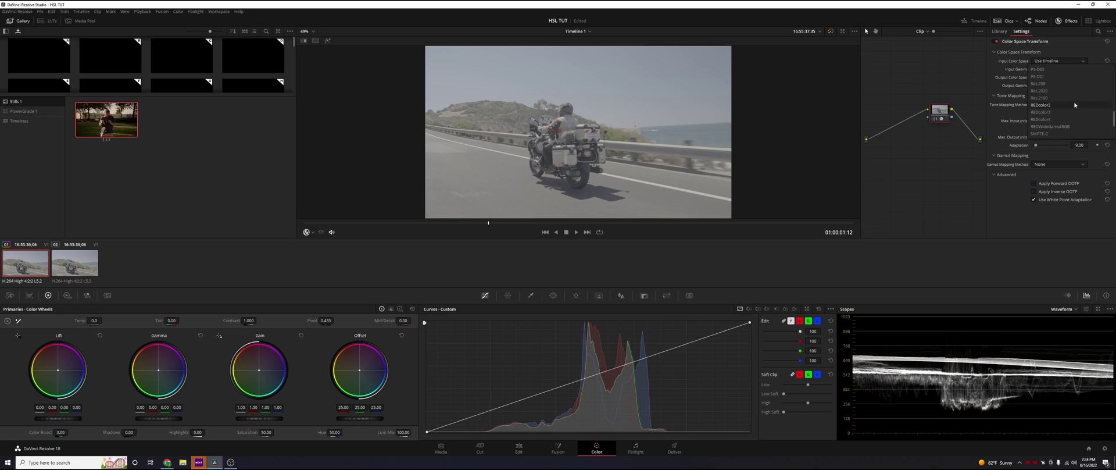
pyautogui.scroll(-5, 1075, 89)
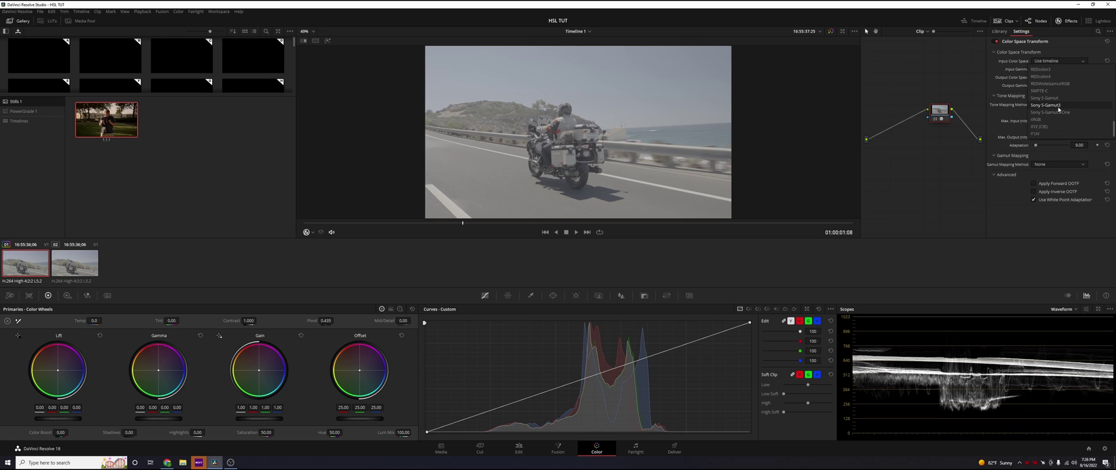
pyautogui.click(1059, 106)
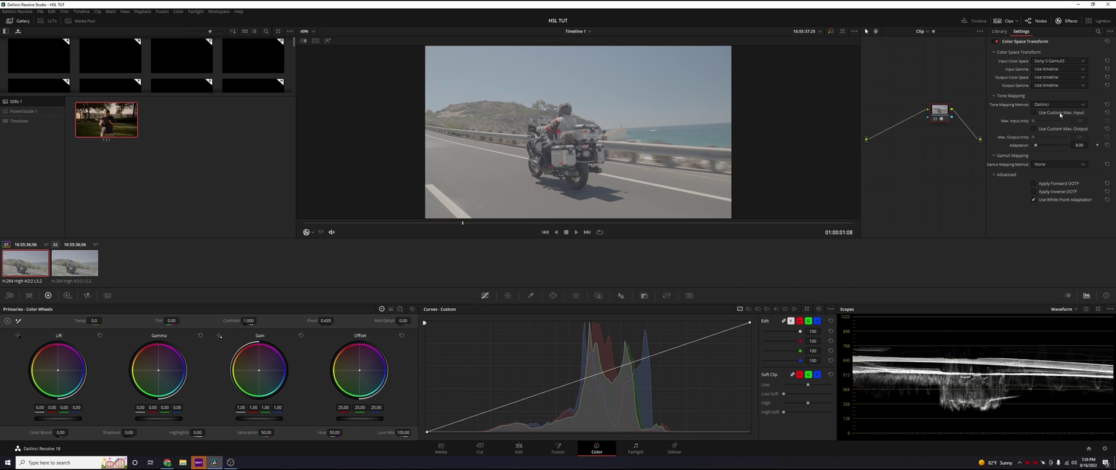
pyautogui.click(1051, 70)
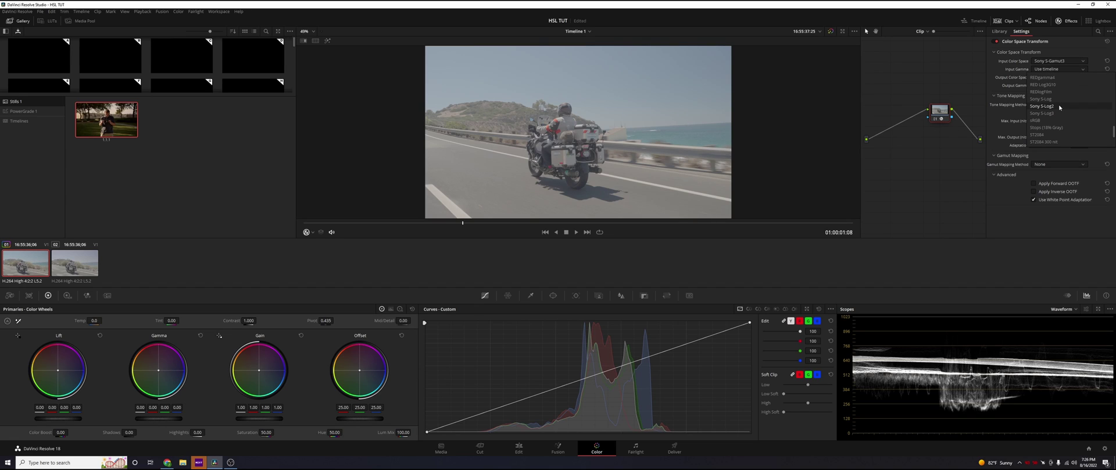
pyautogui.click(1046, 113)
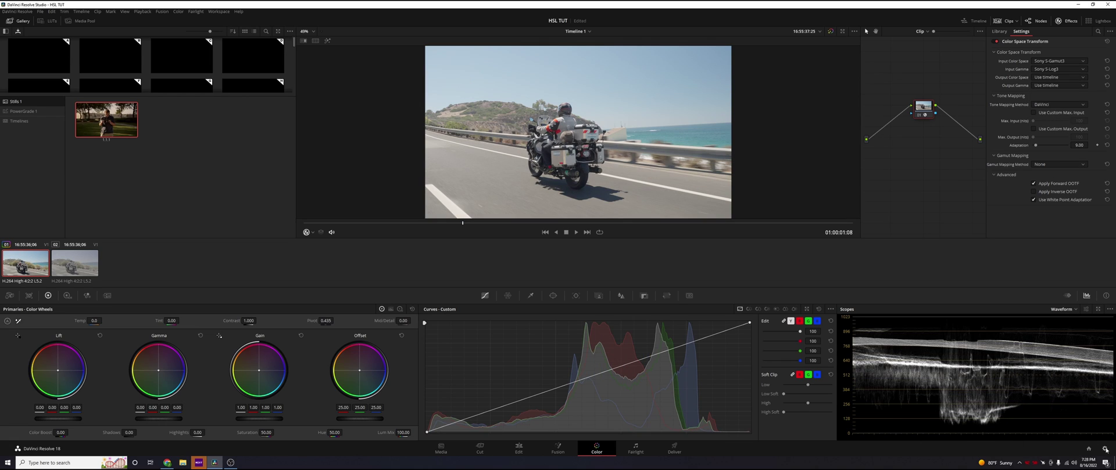
pyautogui.click(1105, 448)
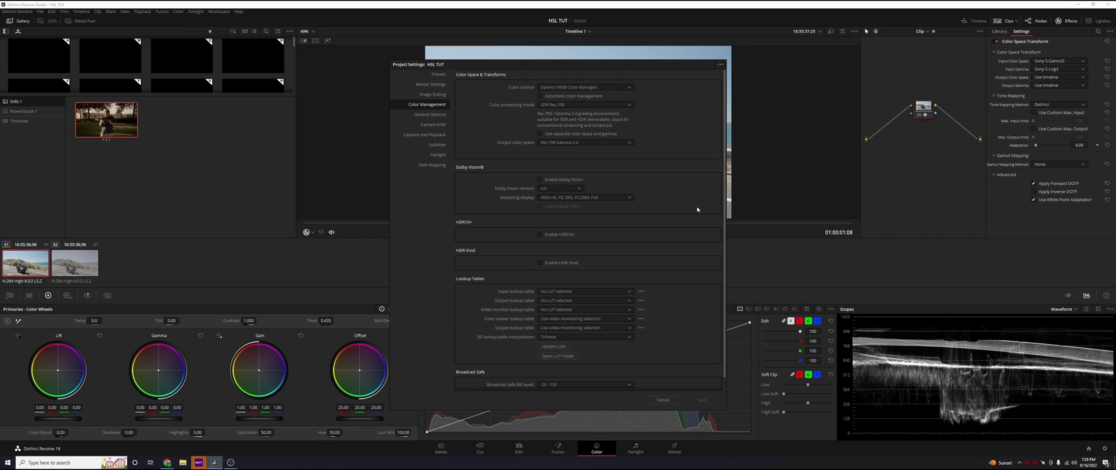
# - Cancel Project Settings, reopen them from the gear icon, and cancel again unchanged
pyautogui.click(676, 399)
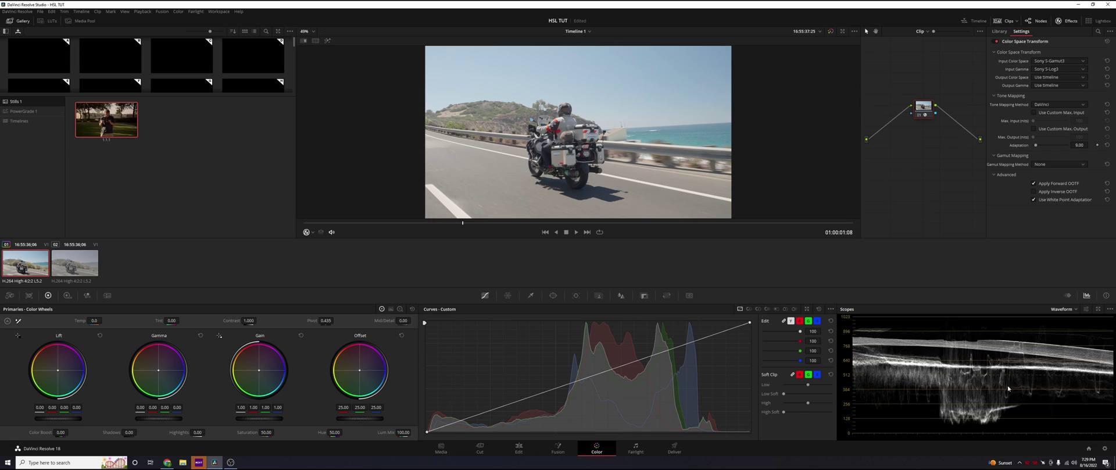
pyautogui.click(1105, 449)
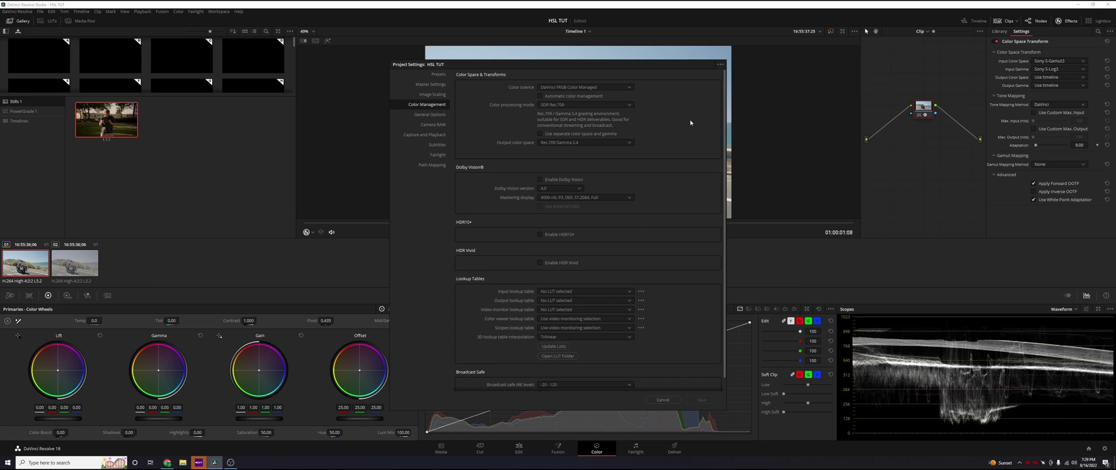
pyautogui.click(662, 399)
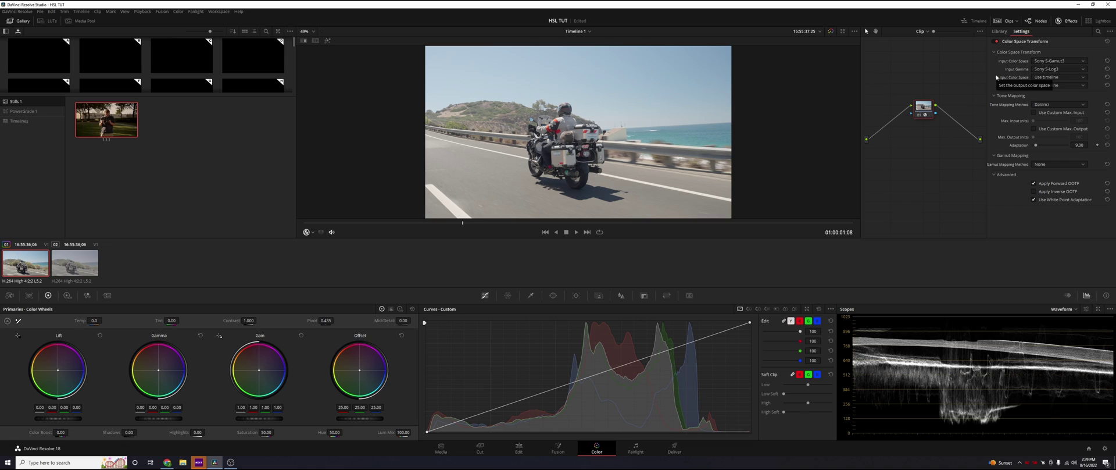
# - Try Cineon Film Log as output gamma, revert to Use timeline, then cancel Project Settings
pyautogui.click(1058, 86)
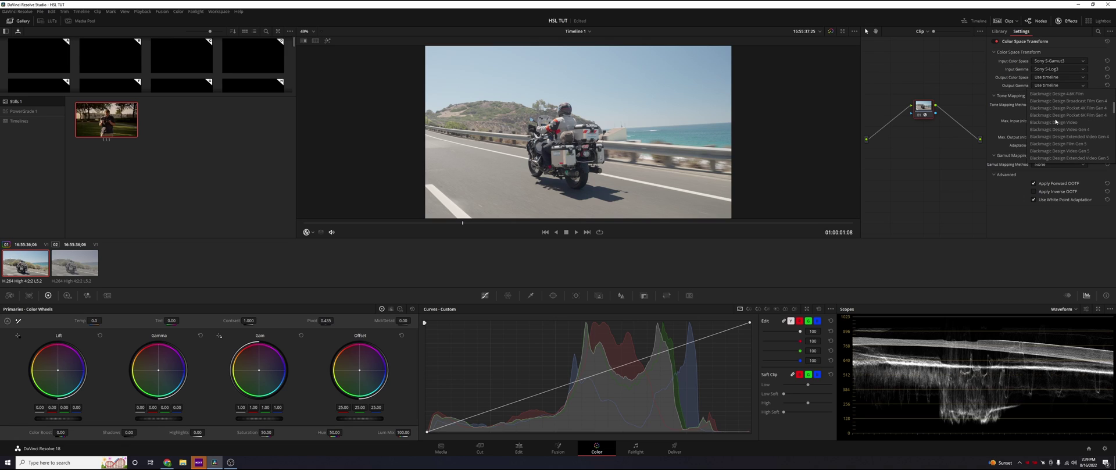
pyautogui.scroll(-2, 1056, 121)
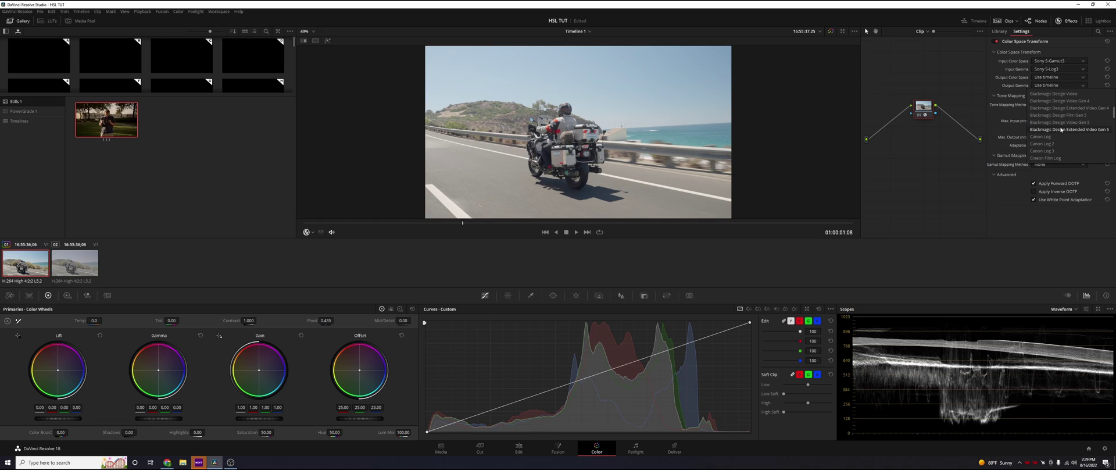
pyautogui.click(1050, 158)
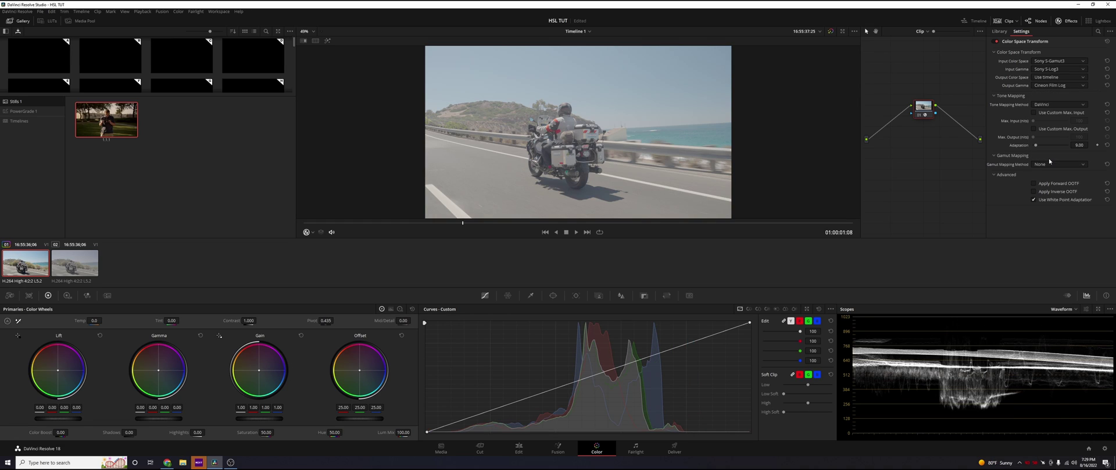
pyautogui.click(1045, 86)
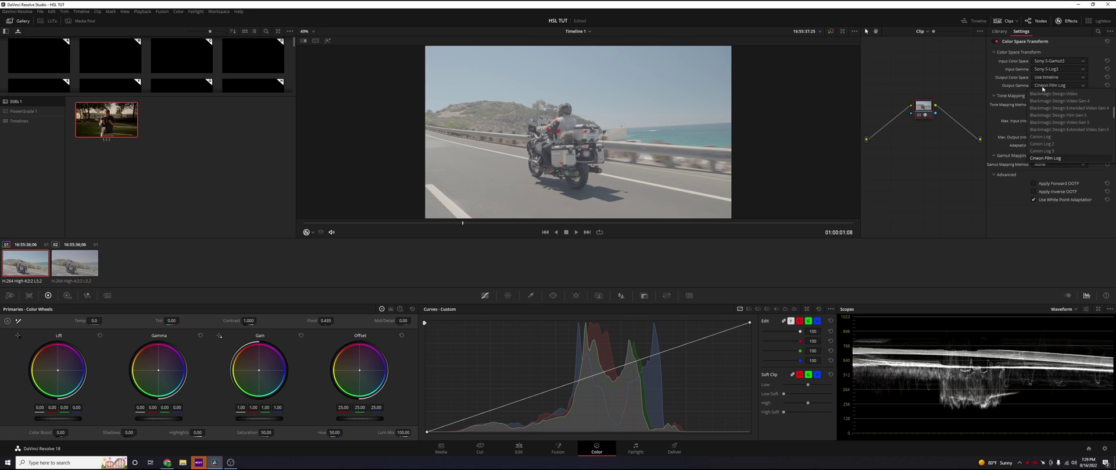
pyautogui.scroll(3, 1049, 151)
pyautogui.click(1049, 144)
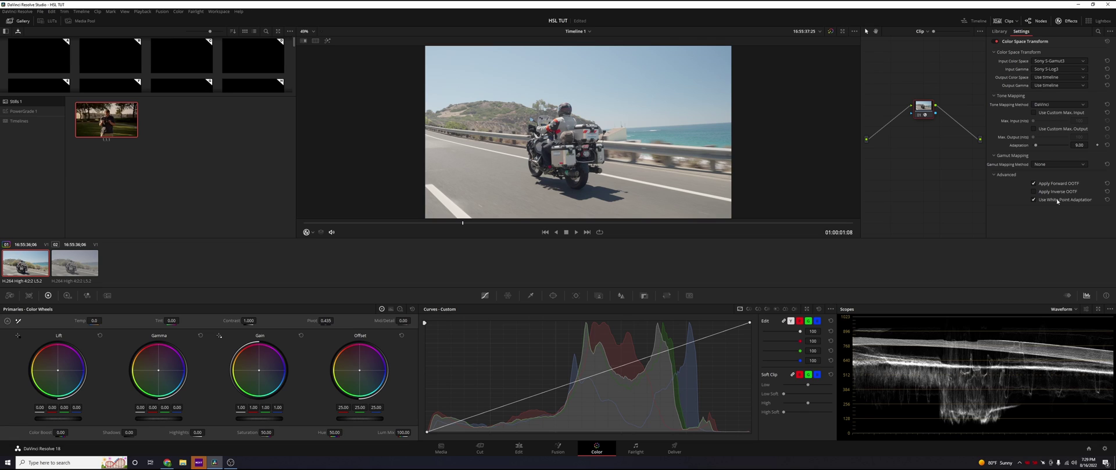
pyautogui.click(1105, 447)
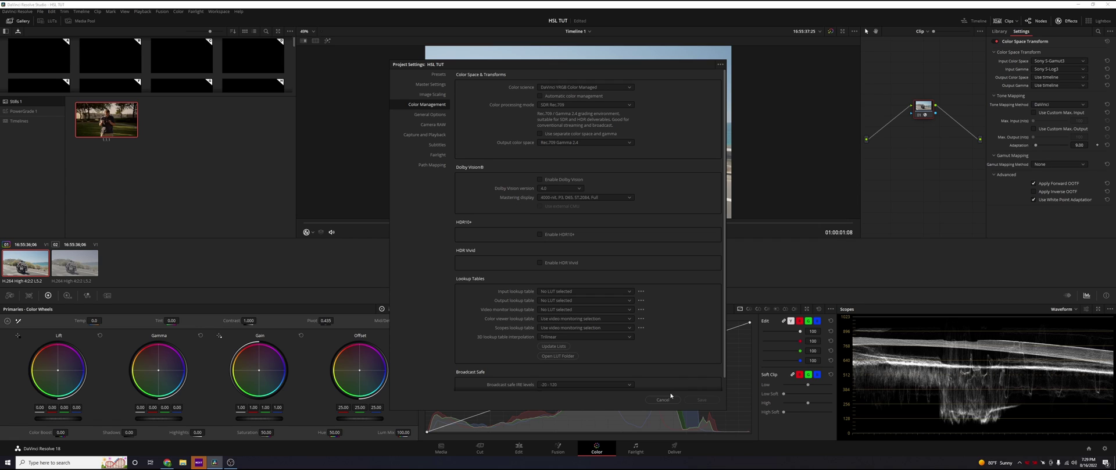
pyautogui.click(662, 399)
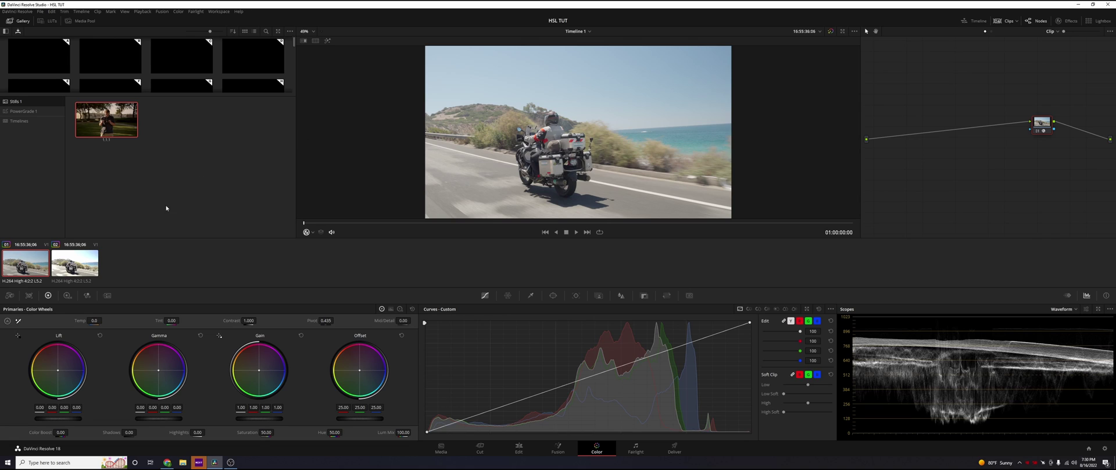
# - Show the Color Space Transform settings again and move to clip 02
pyautogui.click(1063, 23)
pyautogui.click(1064, 22)
pyautogui.click(1072, 24)
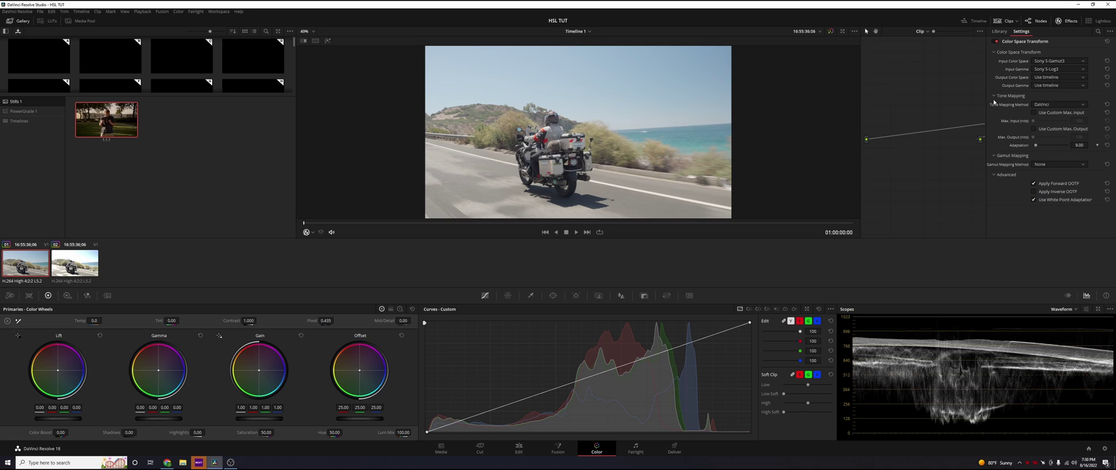
pyautogui.press('Down')
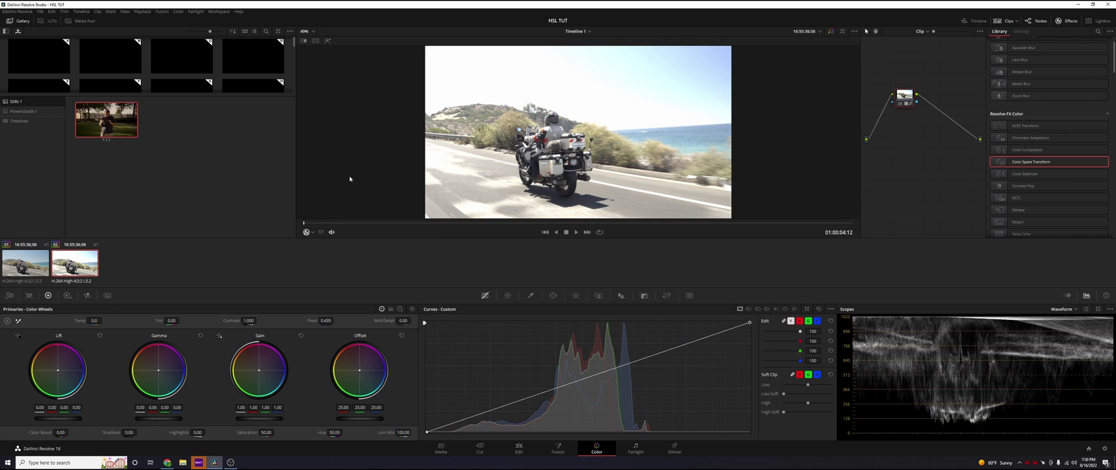
# - Pick an entry from the node's LUT list and pull the custom curve's top point down to darken
pyautogui.click(1063, 21)
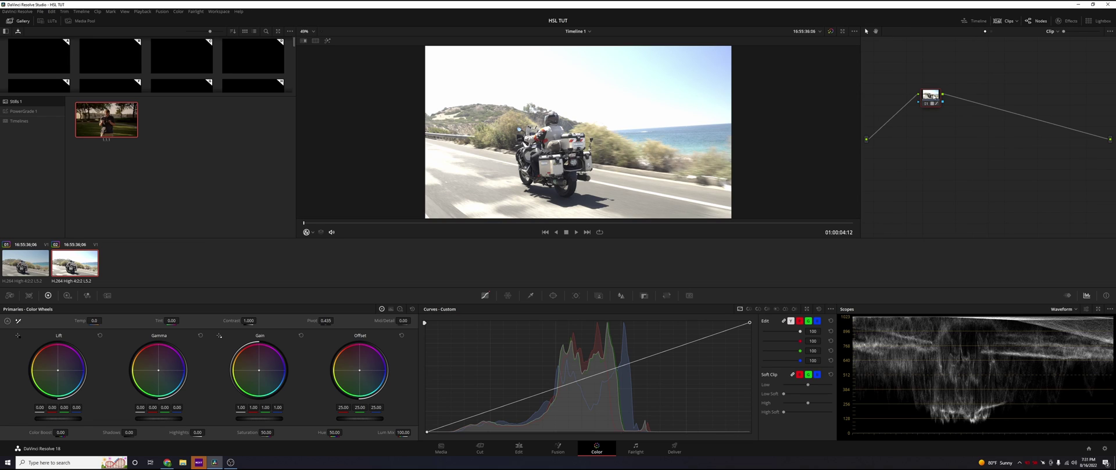
pyautogui.rightClick(929, 97)
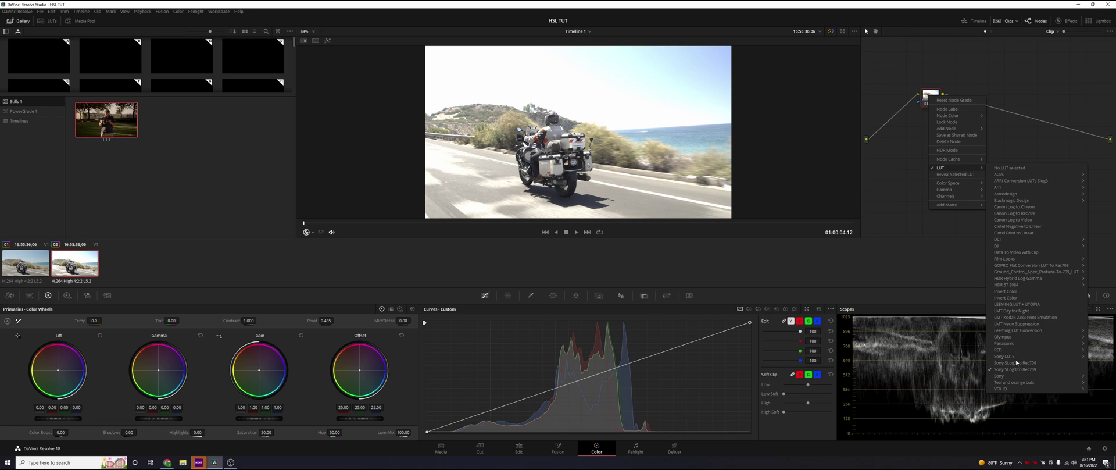
pyautogui.click(959, 255)
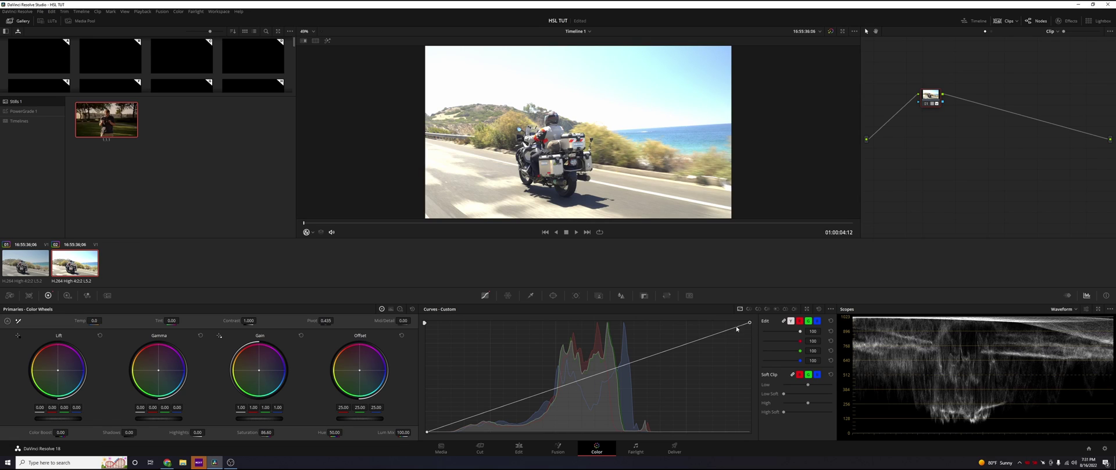
pyautogui.moveTo(750, 322); pyautogui.dragTo(779, 344)
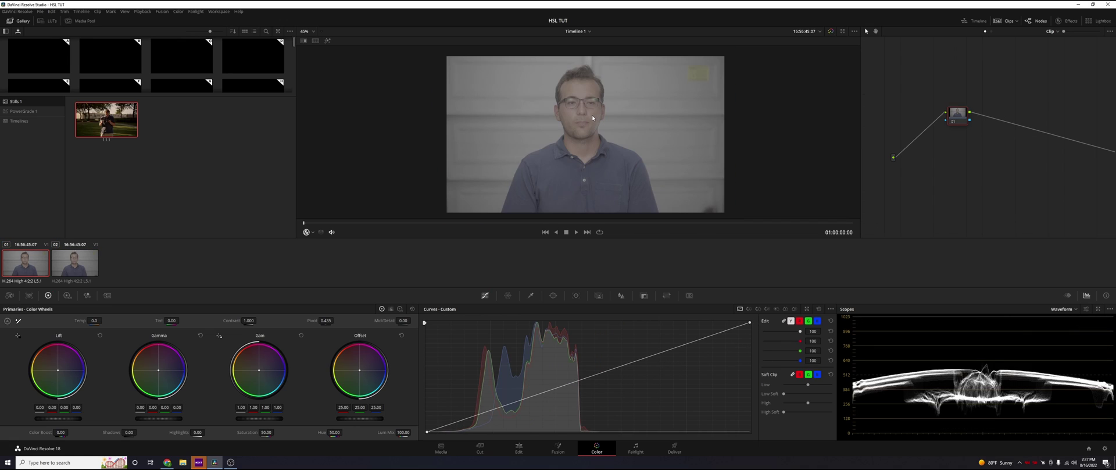
# - Add a Color Space Transform effect to the interview clip's node
pyautogui.scroll(2, 592, 117)
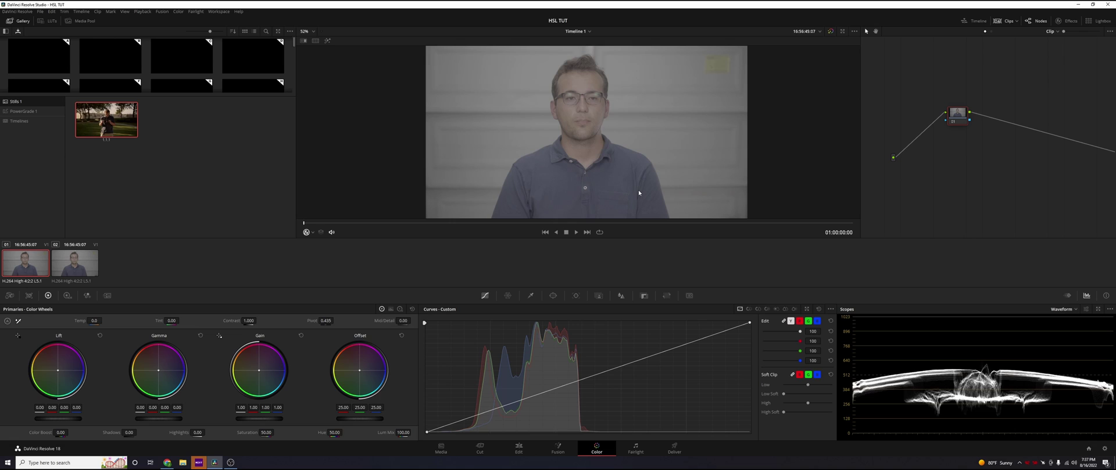
pyautogui.click(1059, 21)
pyautogui.scroll(1, 1034, 174)
pyautogui.moveTo(1025, 193); pyautogui.dragTo(910, 98)
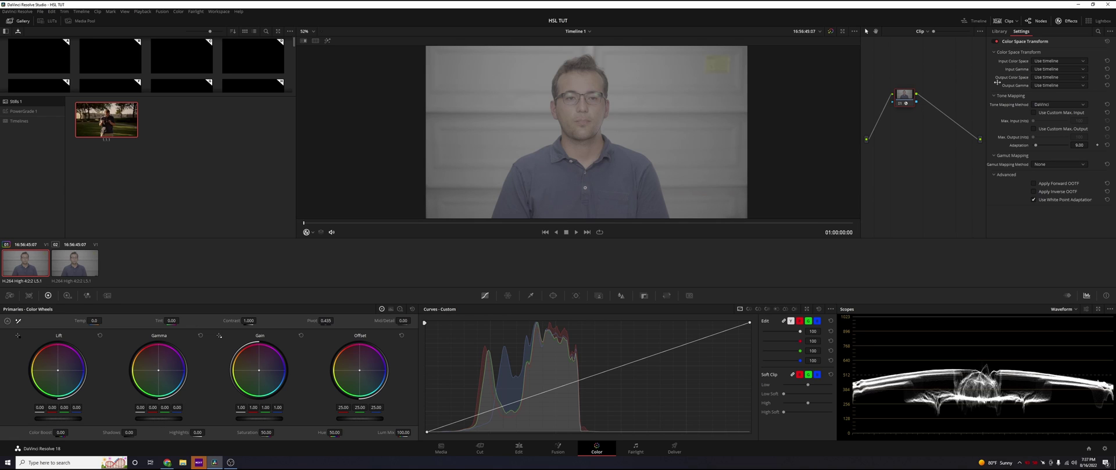
# - Set the transform's input colour space to Sony S-Gamut3.Cine and input gamma to Sony S-Log3
pyautogui.click(1056, 61)
pyautogui.scroll(-5, 1060, 104)
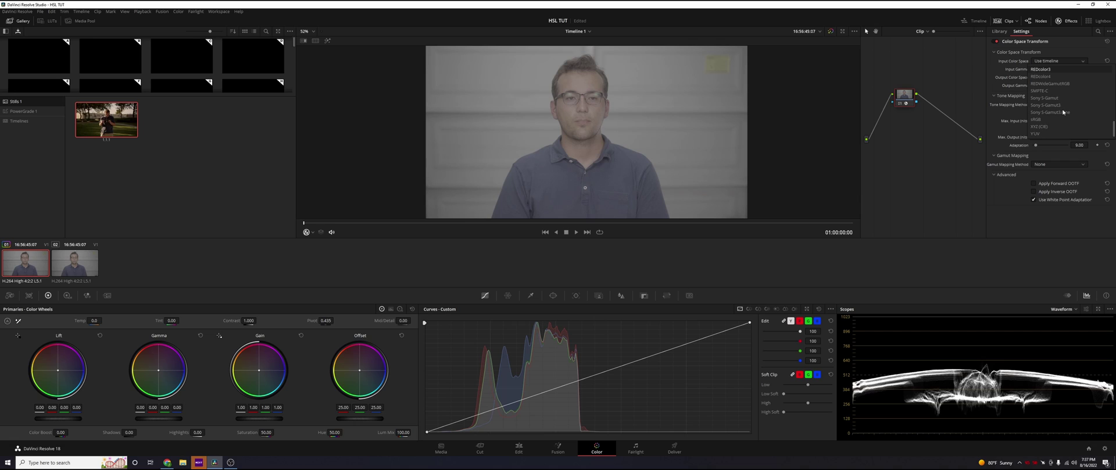
pyautogui.click(1049, 112)
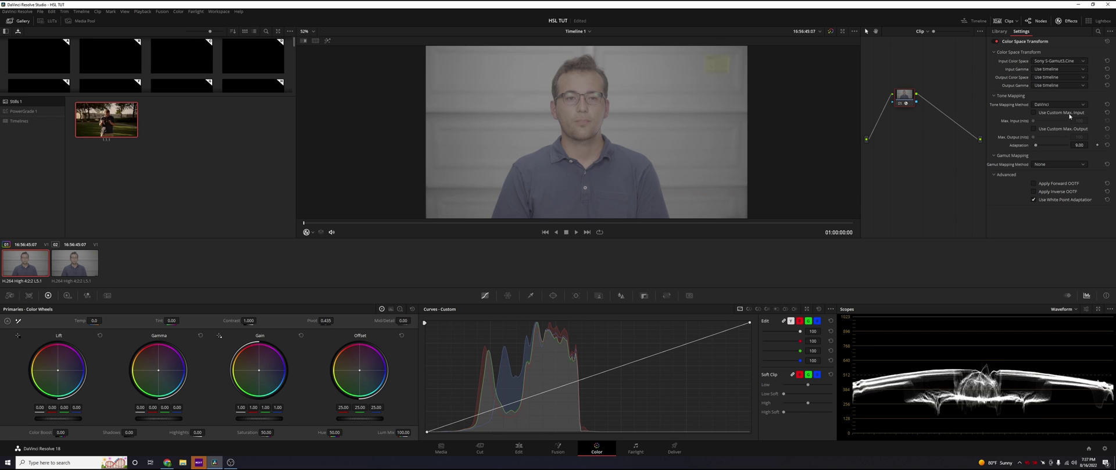
pyautogui.click(1058, 69)
pyautogui.scroll(-3, 1057, 119)
pyautogui.scroll(-3, 1056, 125)
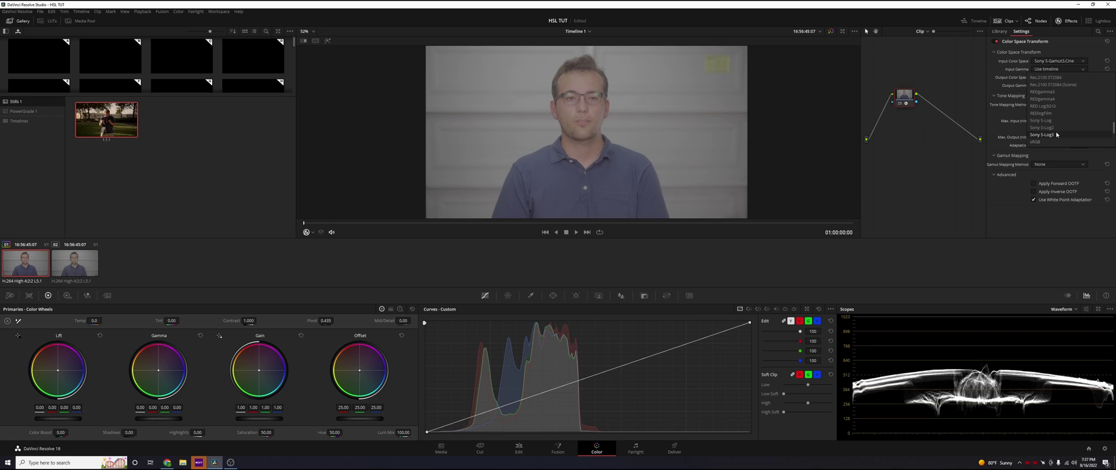
pyautogui.click(1057, 134)
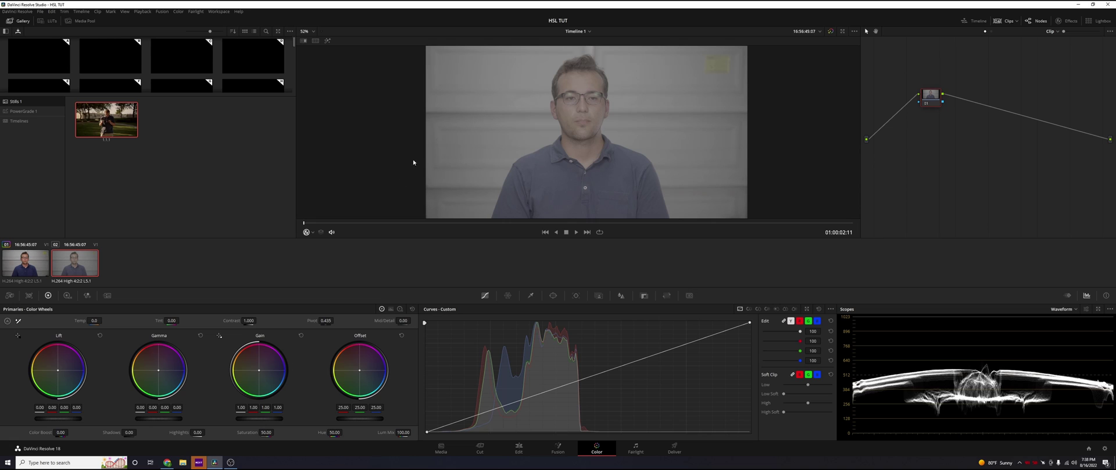
# - Raise contrast to about 1.57 and saturation to 60.80, add mid-detail, then show clip 01
pyautogui.moveTo(248, 321)
pyautogui.mouseDown()
pyautogui.moveTo(259, 320)
pyautogui.moveTo(249, 320)
pyautogui.mouseUp()
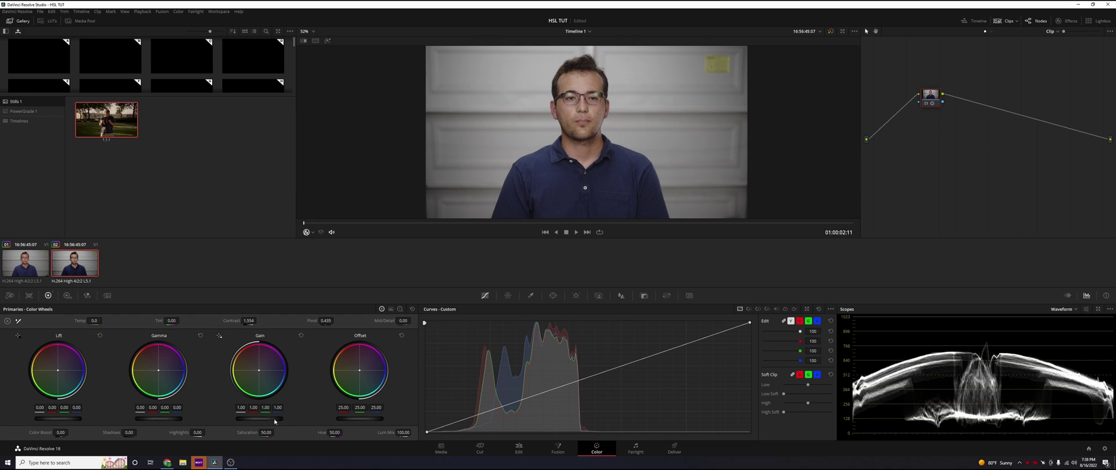
pyautogui.moveTo(276, 432); pyautogui.dragTo(275, 432)
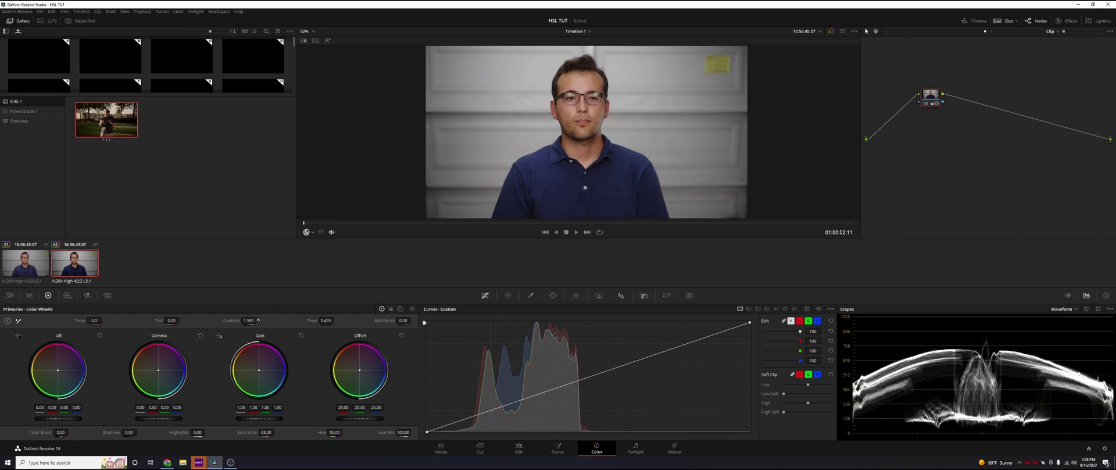
pyautogui.moveTo(258, 320); pyautogui.dragTo(250, 320)
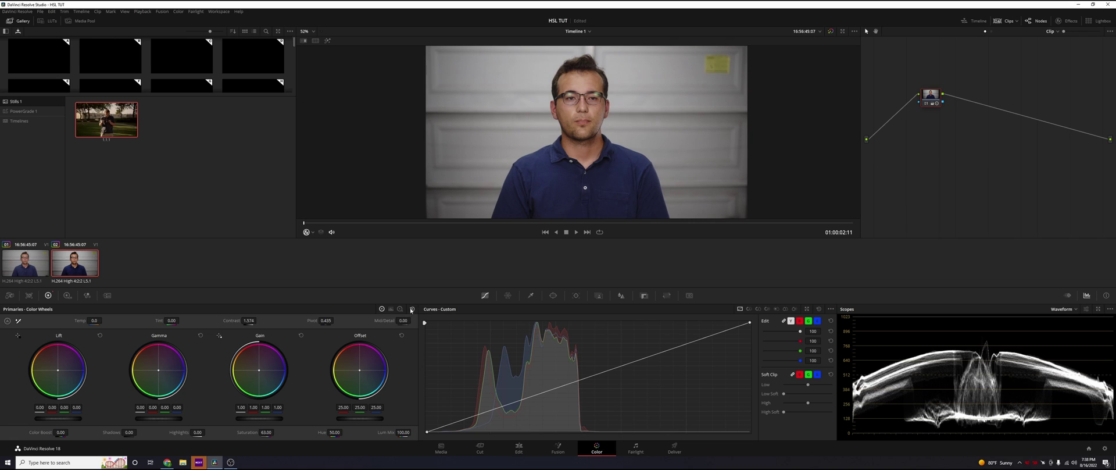
pyautogui.moveTo(404, 320); pyautogui.dragTo(414, 320)
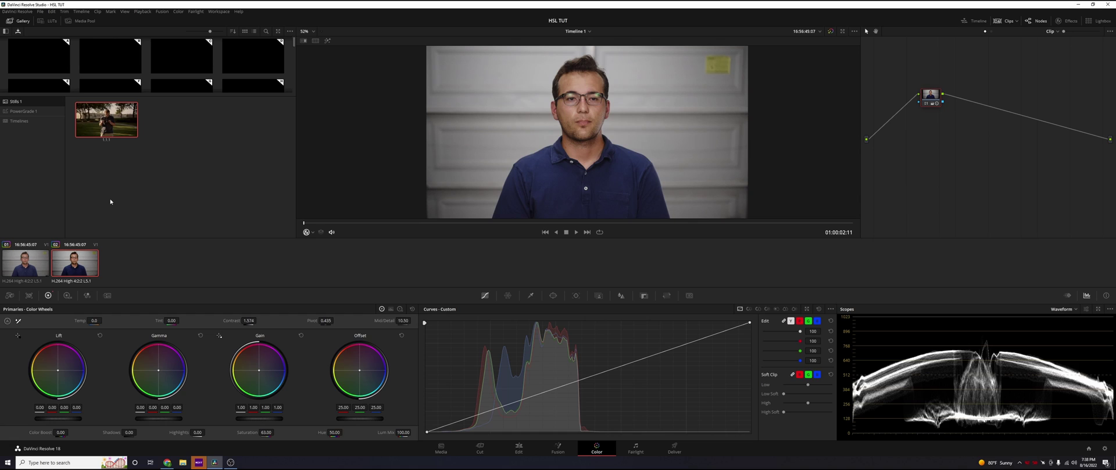
pyautogui.click(36, 263)
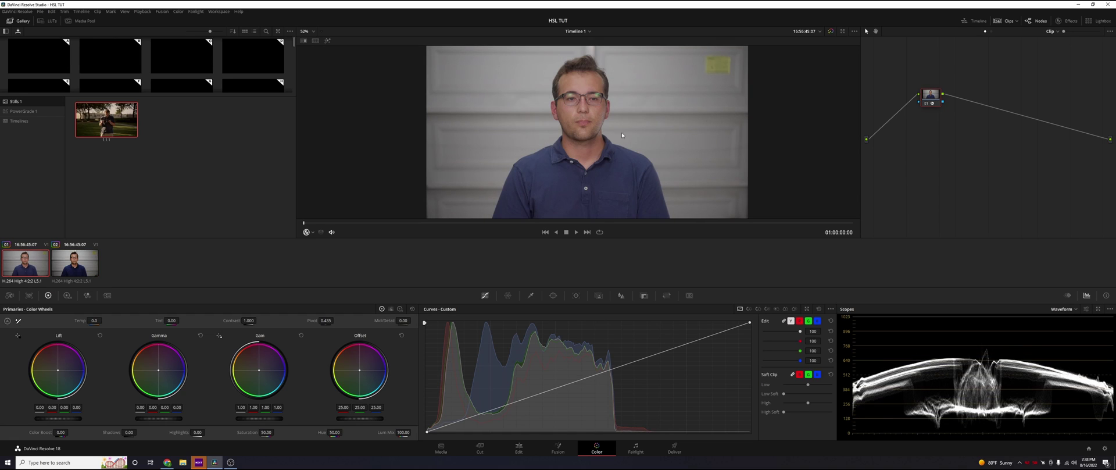
# - Move node 01 right, add a serial node before it, and nudge gain up to 1.03
pyautogui.moveTo(932, 95); pyautogui.dragTo(894, 122)
pyautogui.hotkey('shift', 's')
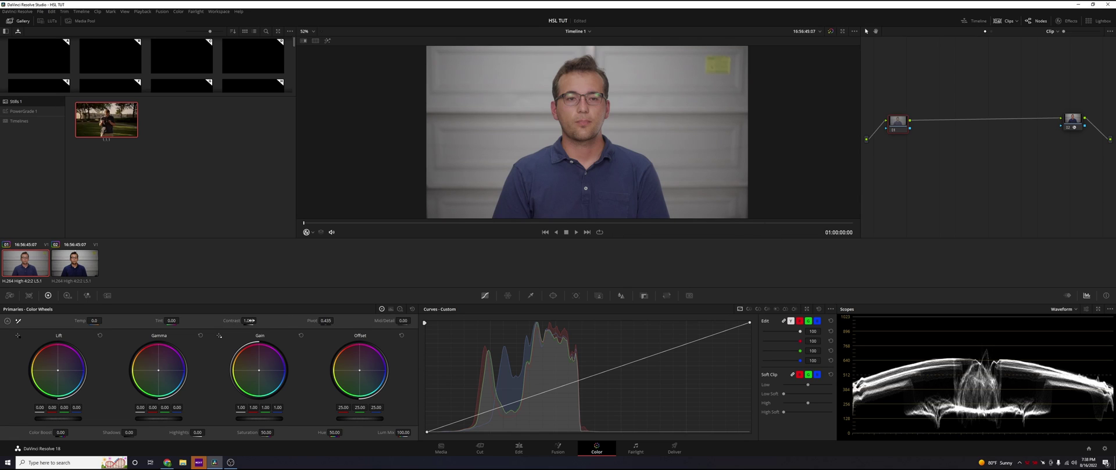
pyautogui.moveTo(259, 418); pyautogui.dragTo(266, 418)
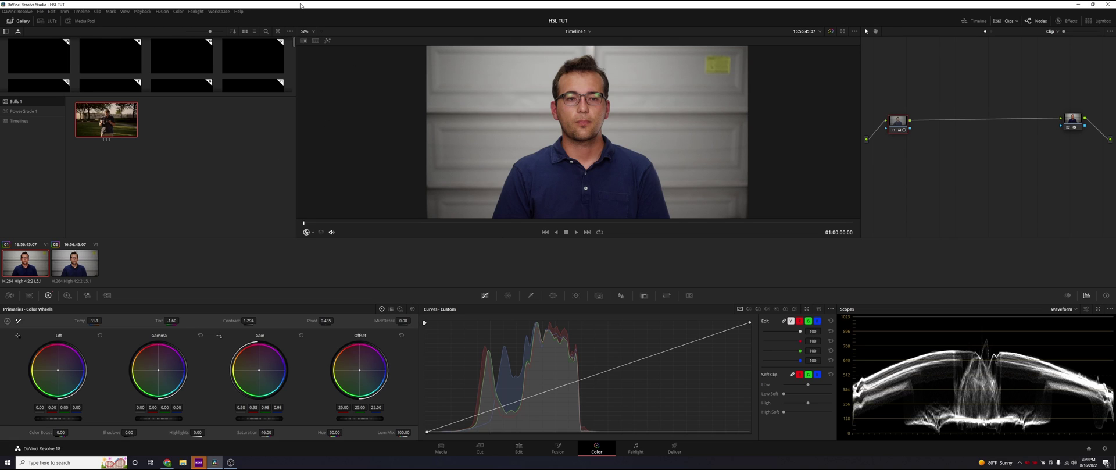
pyautogui.scroll(6, 577, 145)
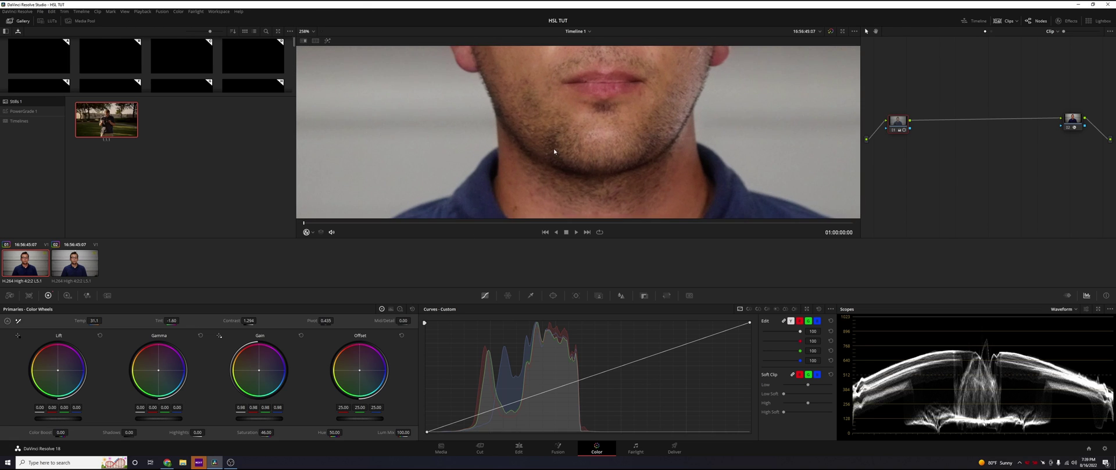
pyautogui.scroll(-6, 562, 126)
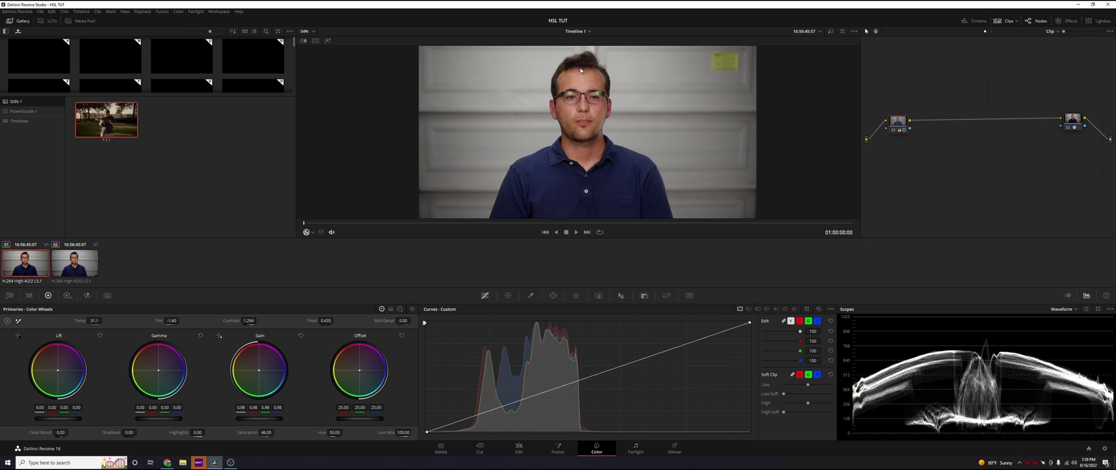
pyautogui.scroll(6, 562, 129)
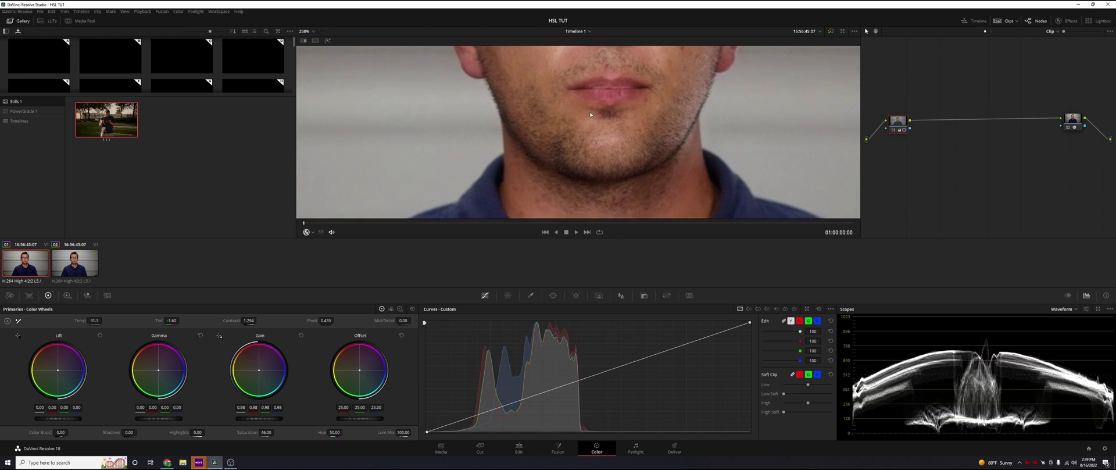
pyautogui.moveTo(586, 121); pyautogui.dragTo(822, 177)
pyautogui.scroll(-6, 821, 176)
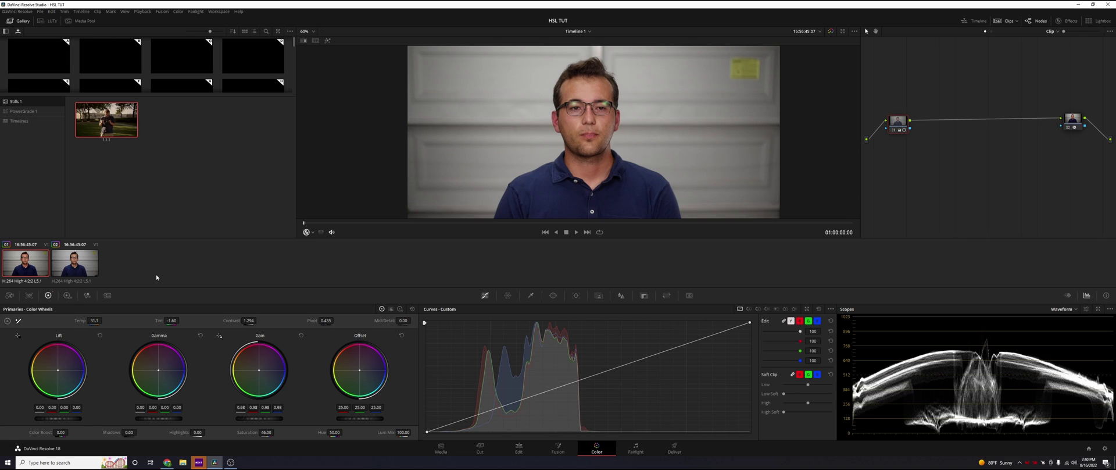
pyautogui.click(79, 267)
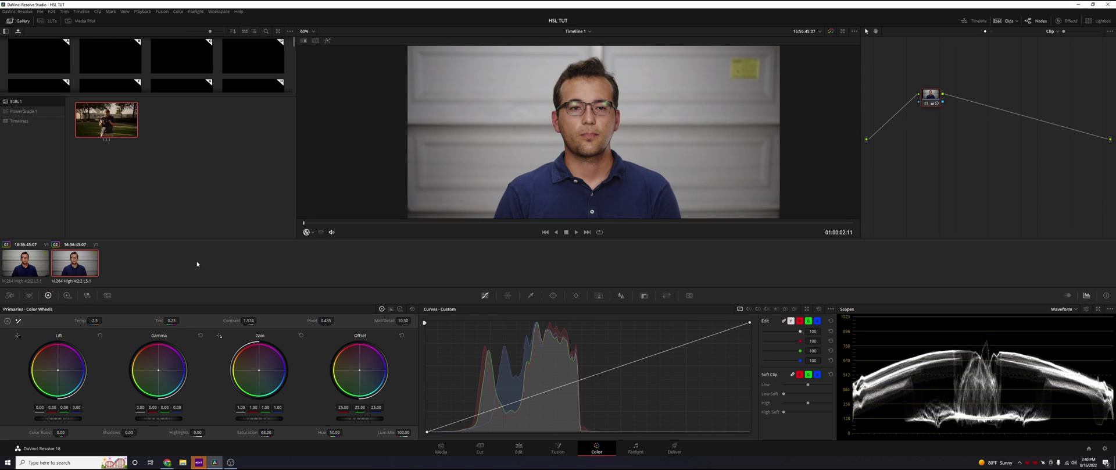
pyautogui.scroll(6, 588, 86)
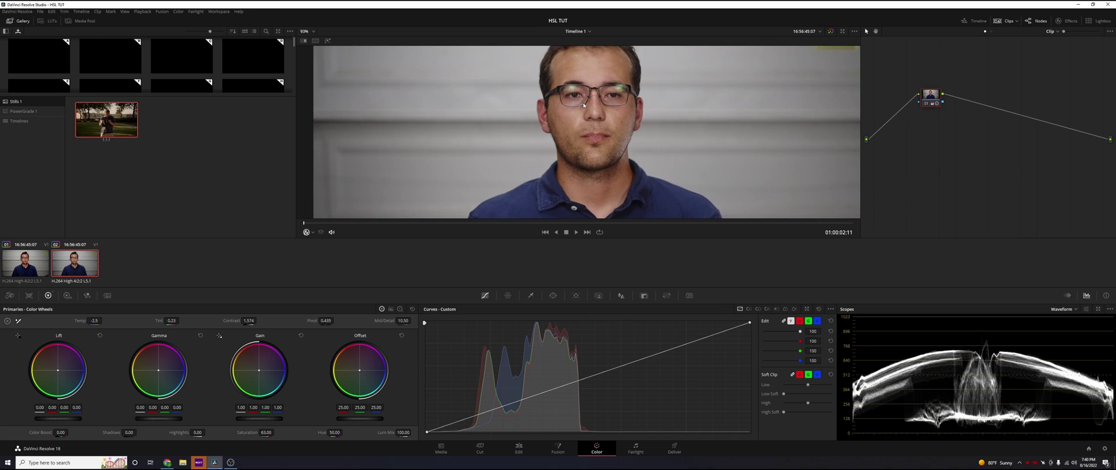
pyautogui.scroll(2, 621, 164)
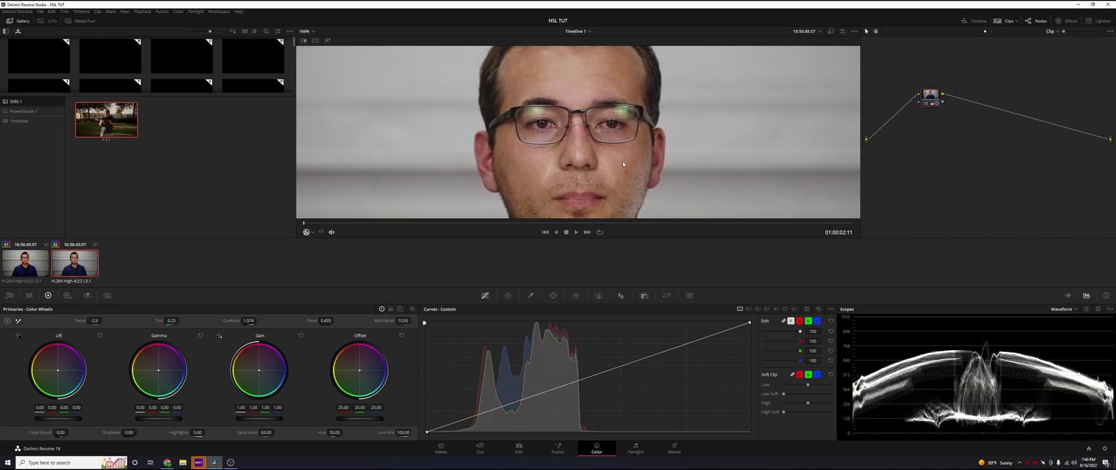
pyautogui.scroll(1, 581, 174)
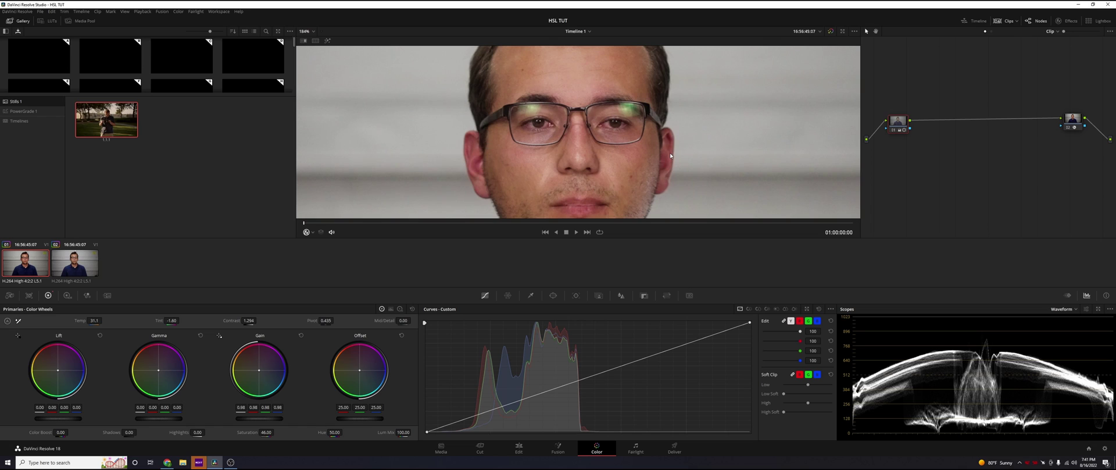
pyautogui.scroll(-4, 670, 155)
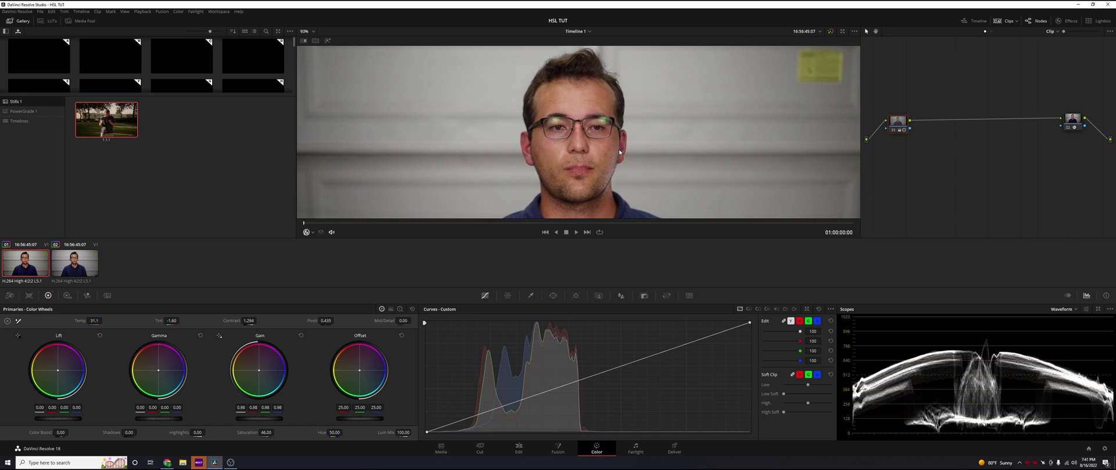
pyautogui.press('Down')
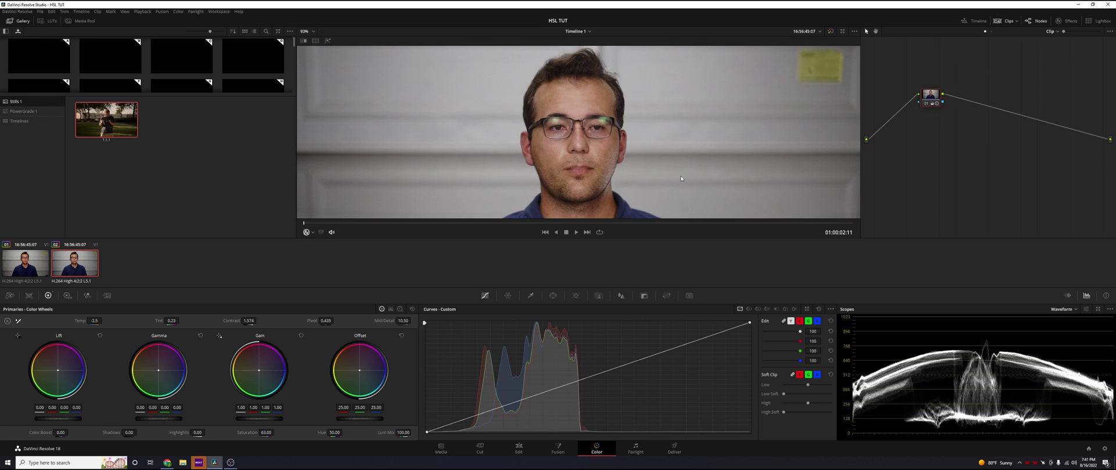
pyautogui.scroll(-4, 681, 178)
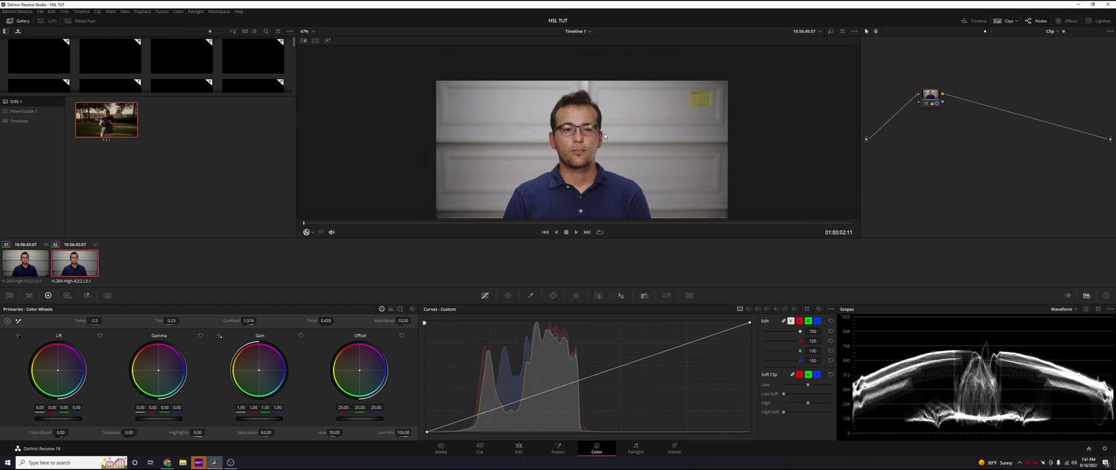
pyautogui.scroll(4, 605, 136)
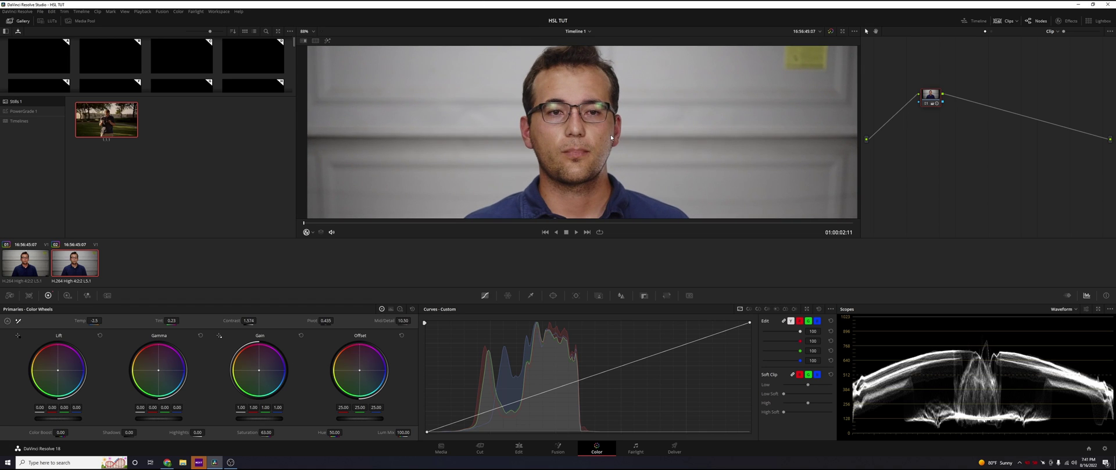
pyautogui.press('Up')
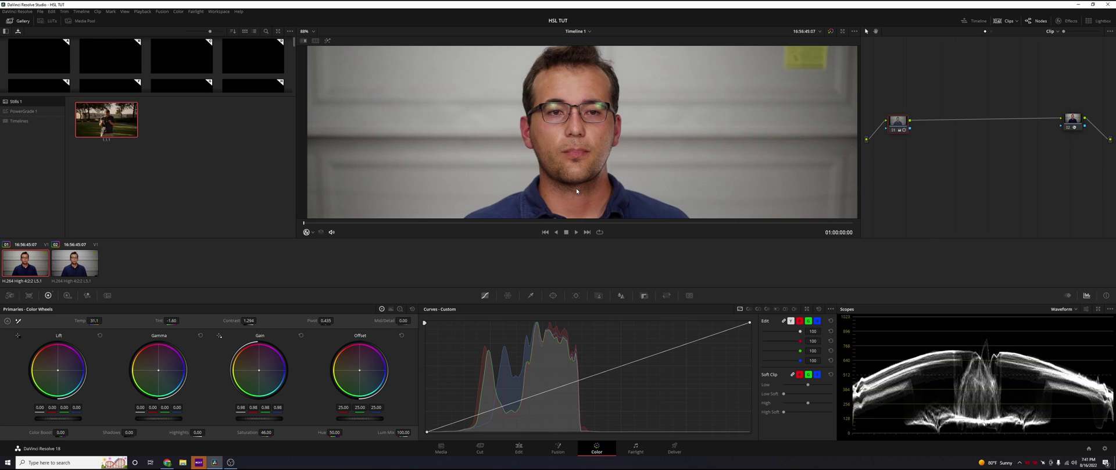
pyautogui.press('Down')
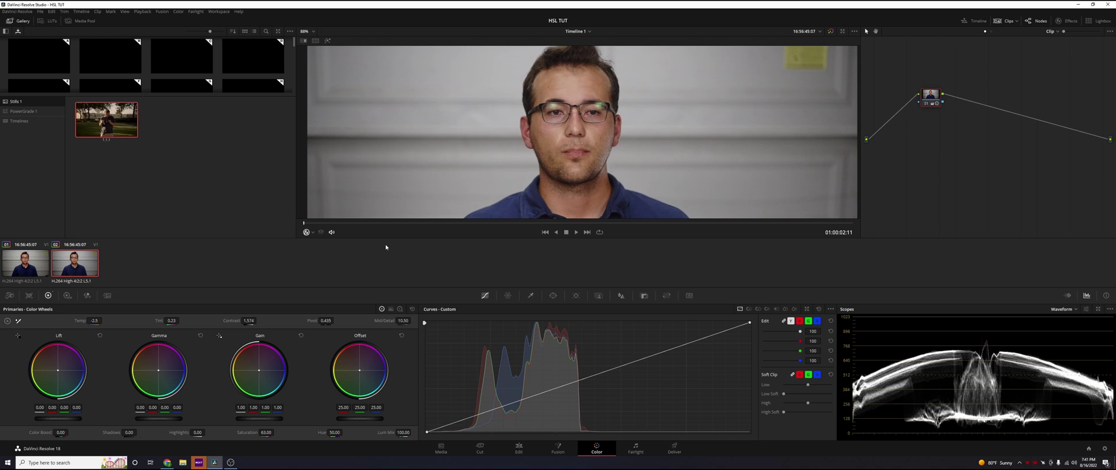
pyautogui.scroll(-3, 444, 166)
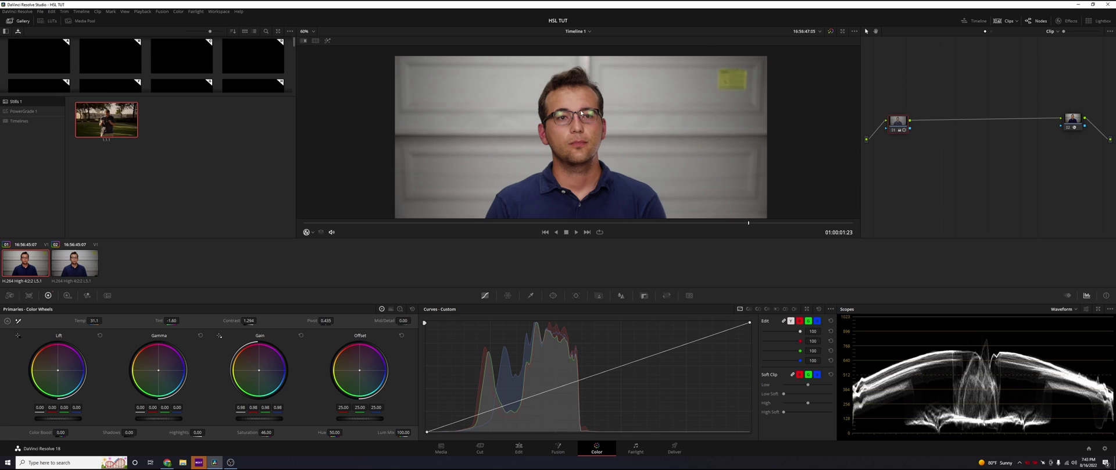
# - View clip 02, then step through outdoor clips 04 and 03 to compare their grades
pyautogui.scroll(3, 576, 101)
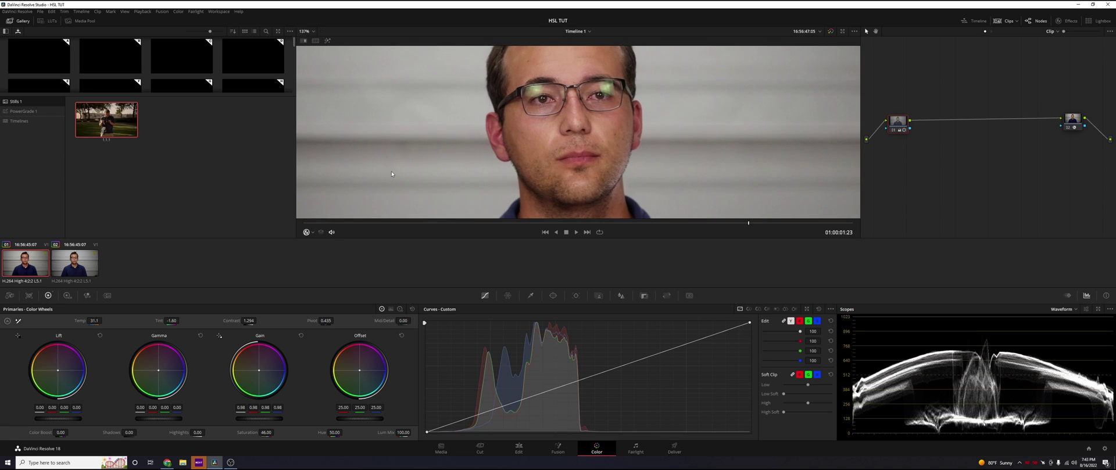
pyautogui.click(80, 267)
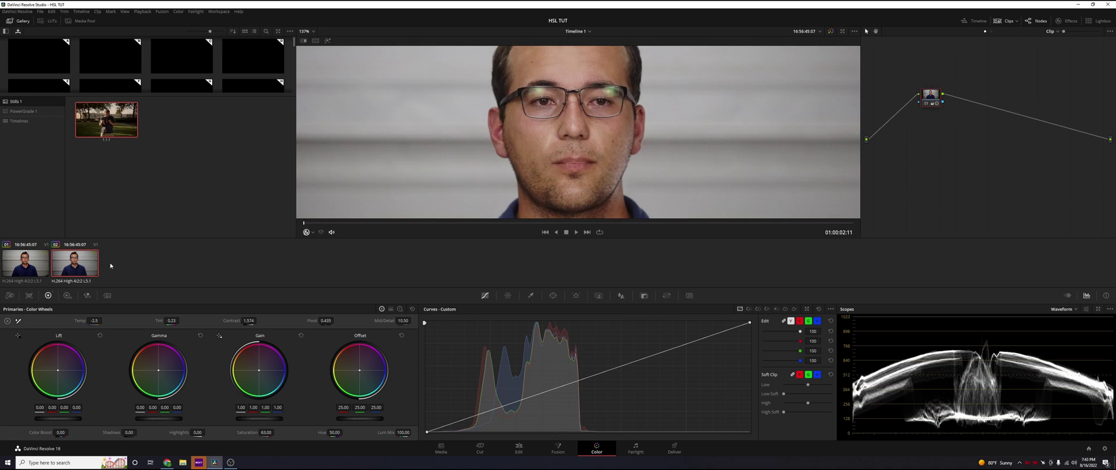
pyautogui.scroll(-3, 591, 110)
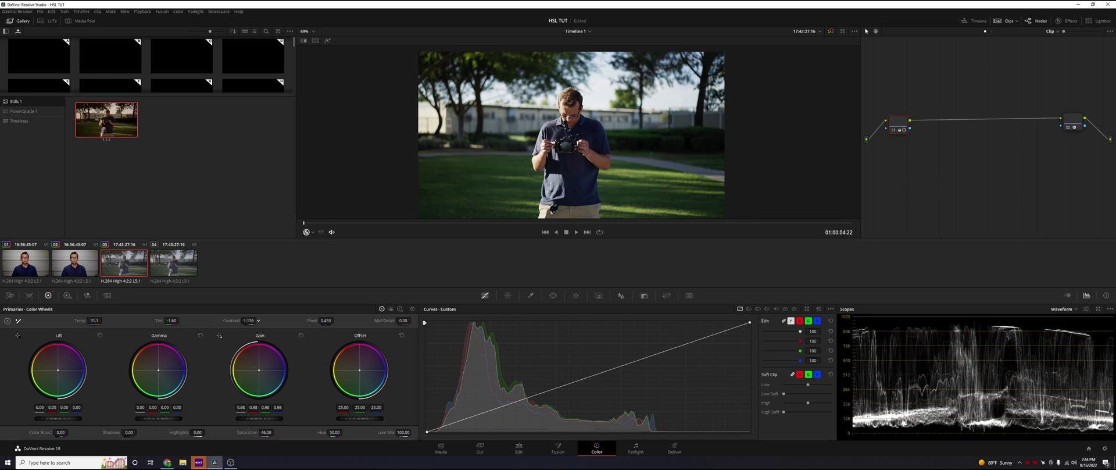
pyautogui.press('Down')
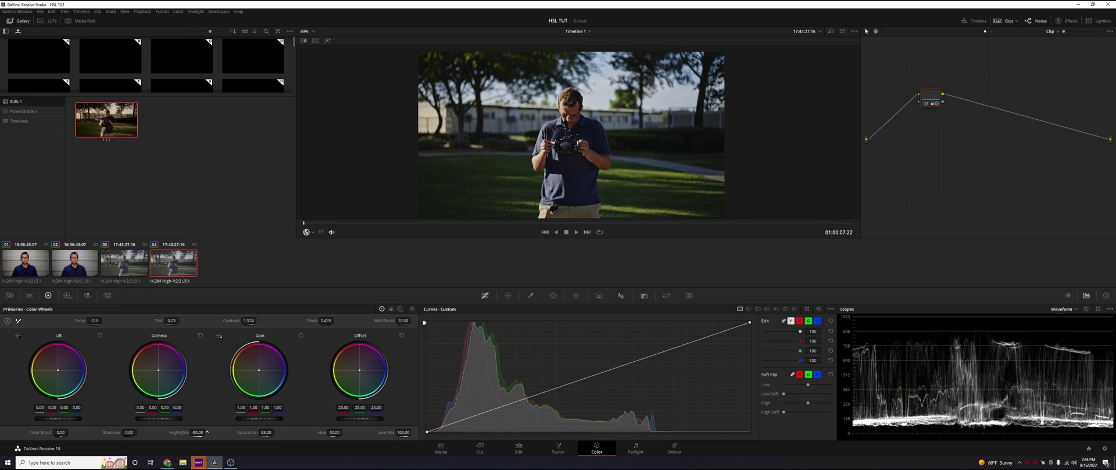
pyautogui.click(143, 272)
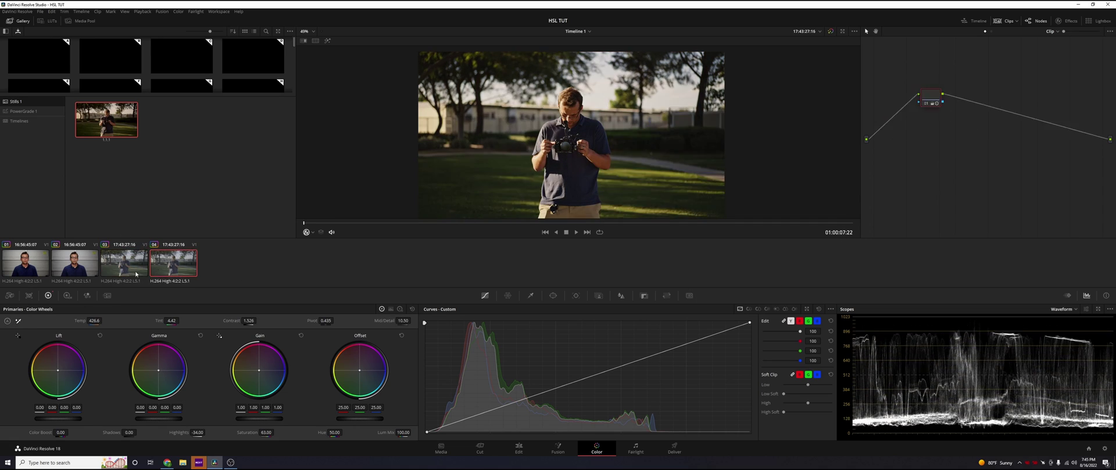
pyautogui.click(188, 273)
pyautogui.scroll(5, 662, 196)
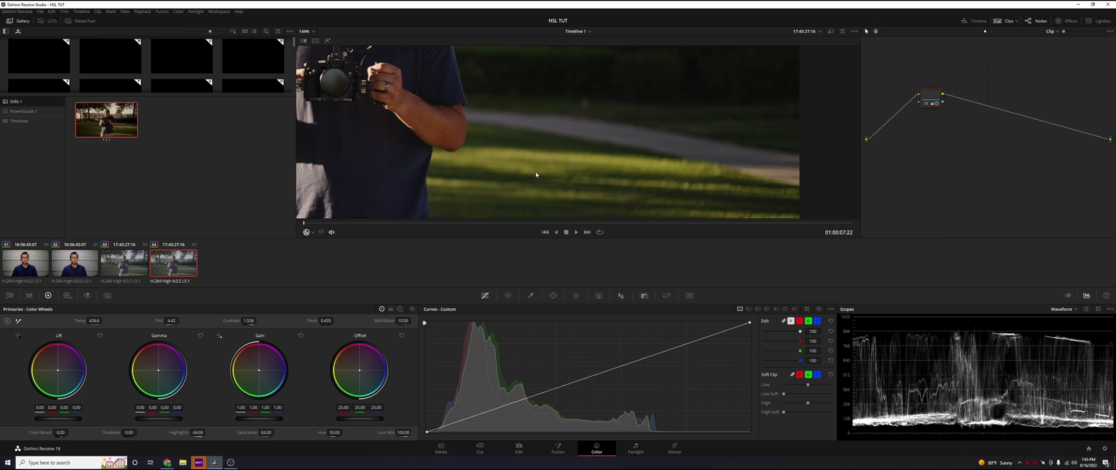
pyautogui.scroll(-4, 536, 174)
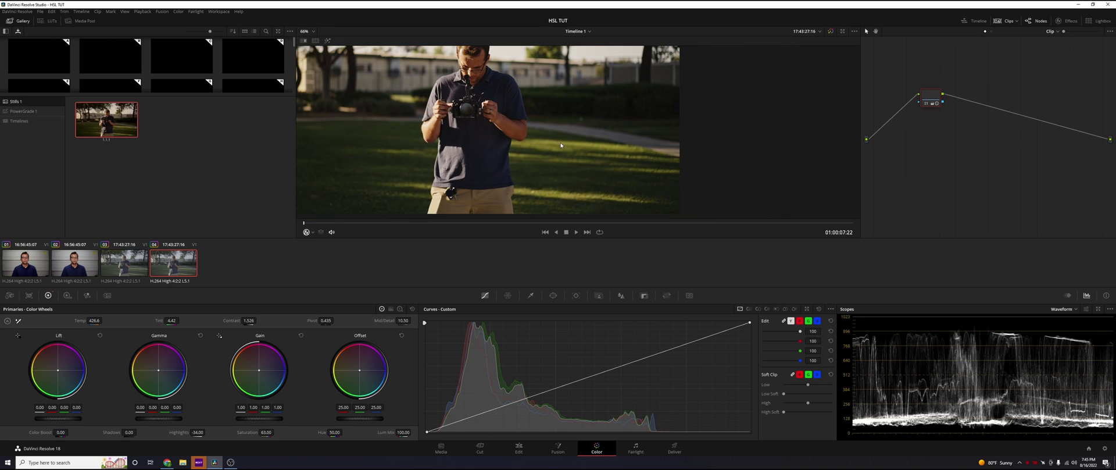
pyautogui.scroll(1, 544, 139)
pyautogui.scroll(-1, 558, 152)
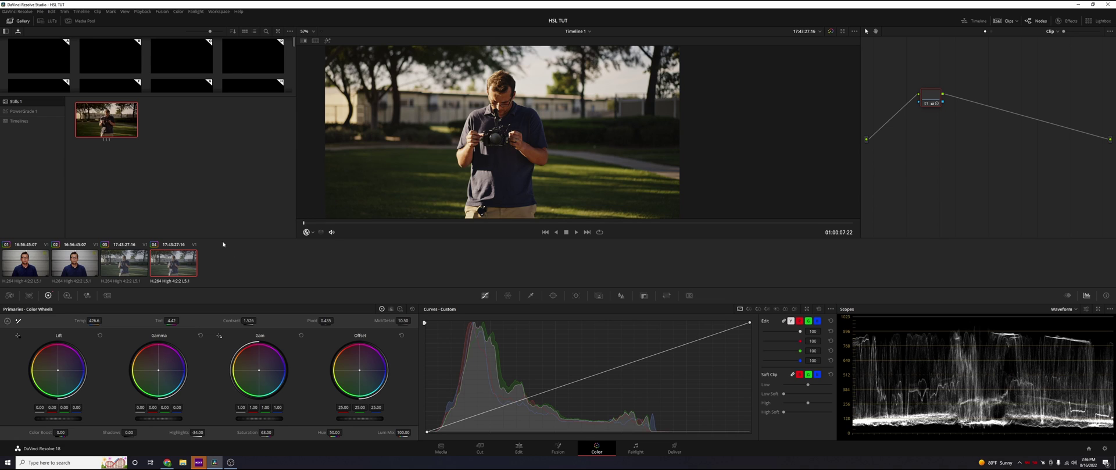
pyautogui.click(139, 261)
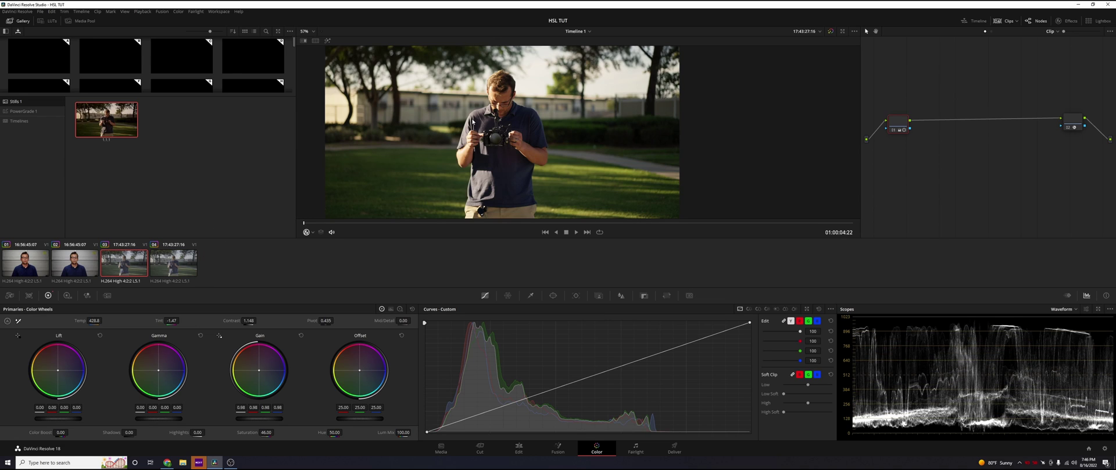
pyautogui.scroll(1, 612, 142)
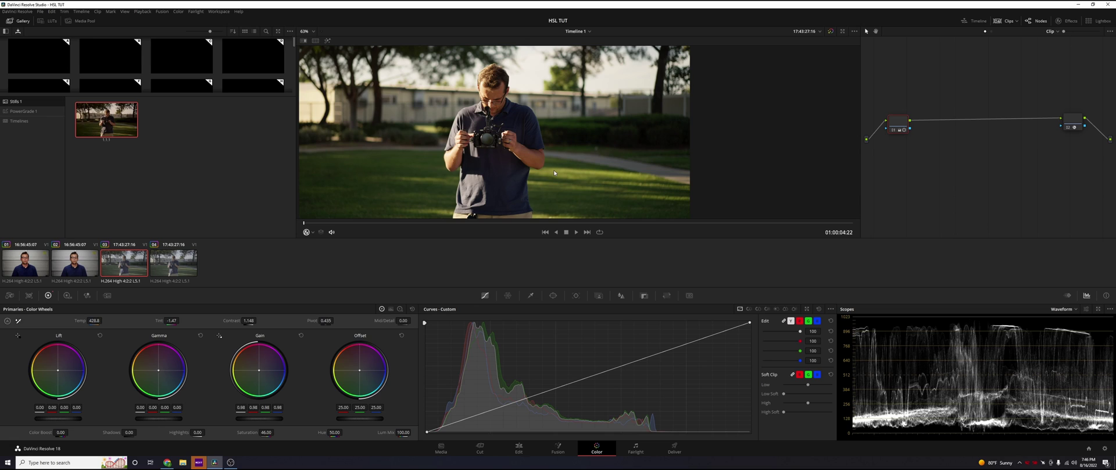
pyautogui.scroll(1, 576, 185)
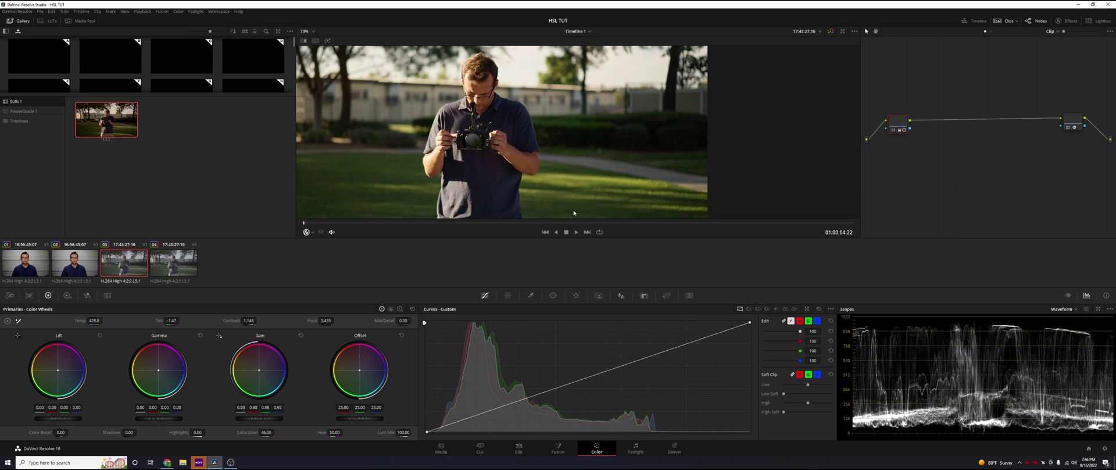
pyautogui.scroll(3, 565, 198)
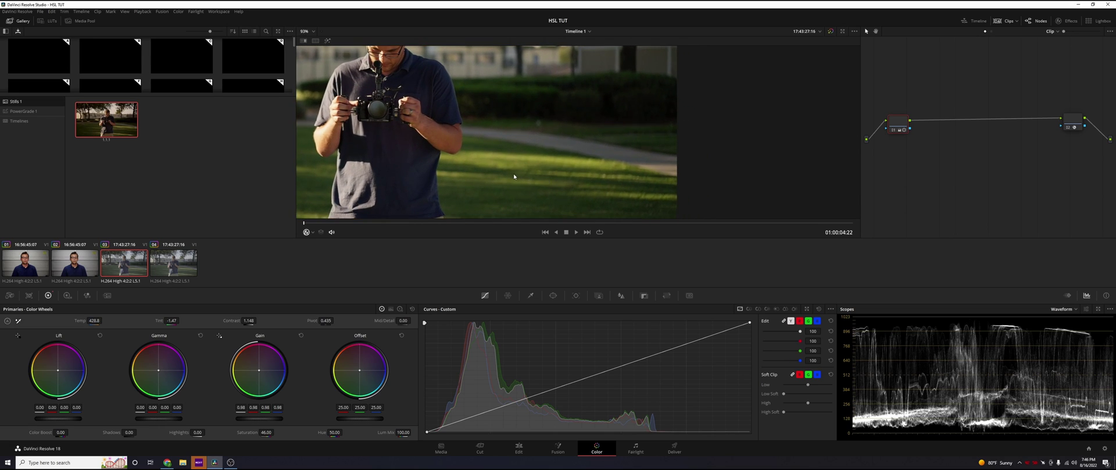
pyautogui.scroll(1, 514, 166)
pyautogui.scroll(-1, 501, 162)
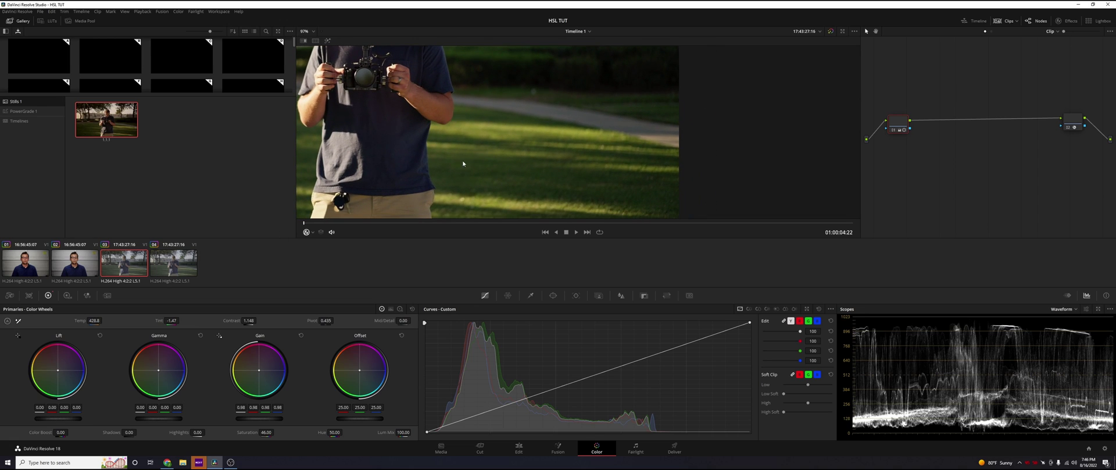
pyautogui.click(189, 263)
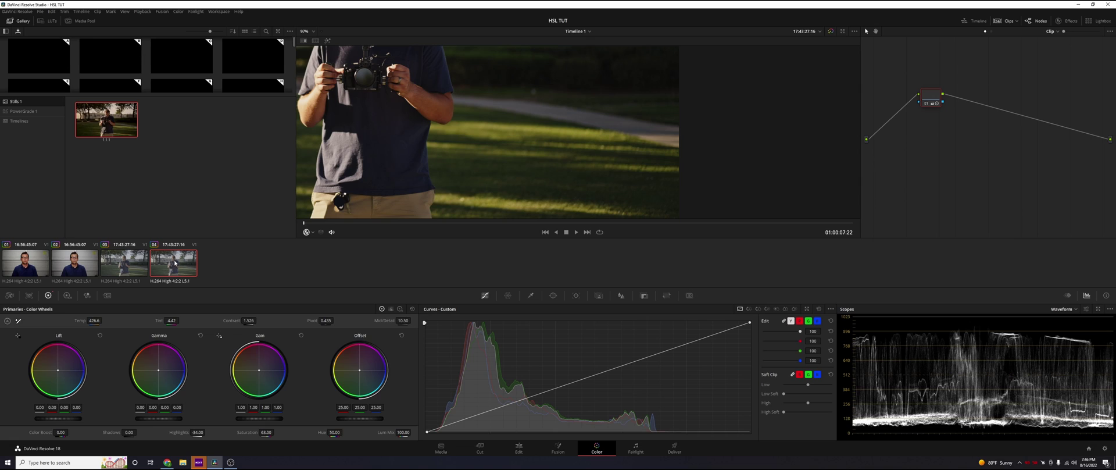
pyautogui.click(138, 262)
pyautogui.click(167, 263)
pyautogui.click(126, 266)
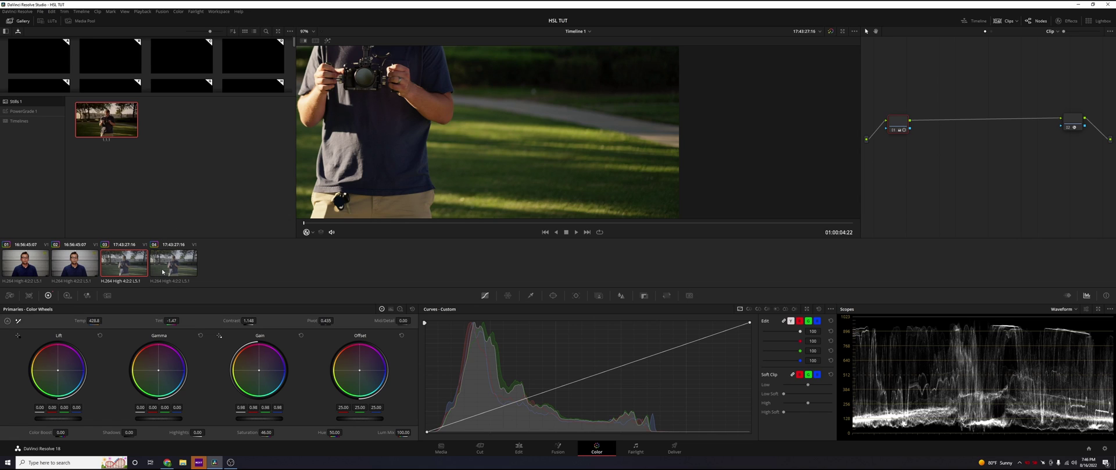
pyautogui.click(178, 269)
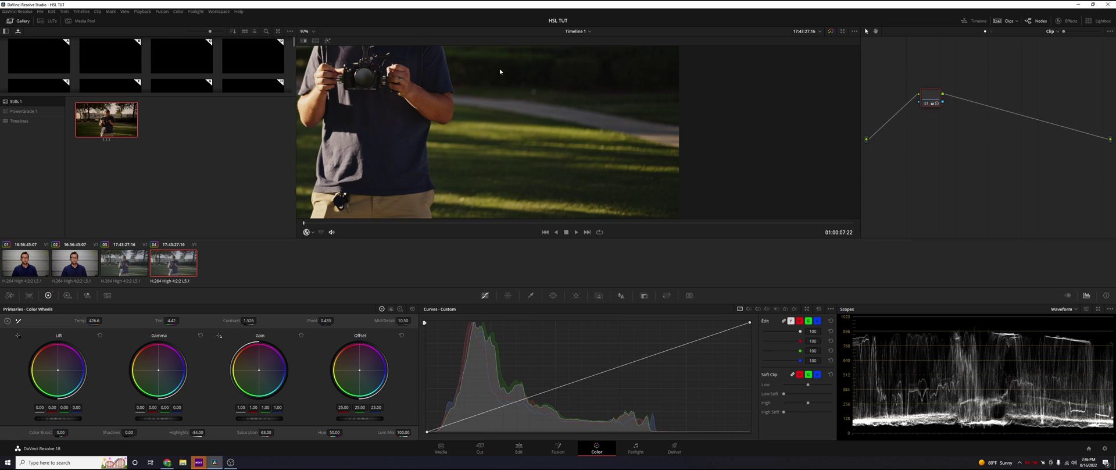
pyautogui.scroll(-5, 477, 111)
pyautogui.moveTo(509, 109); pyautogui.dragTo(563, 133)
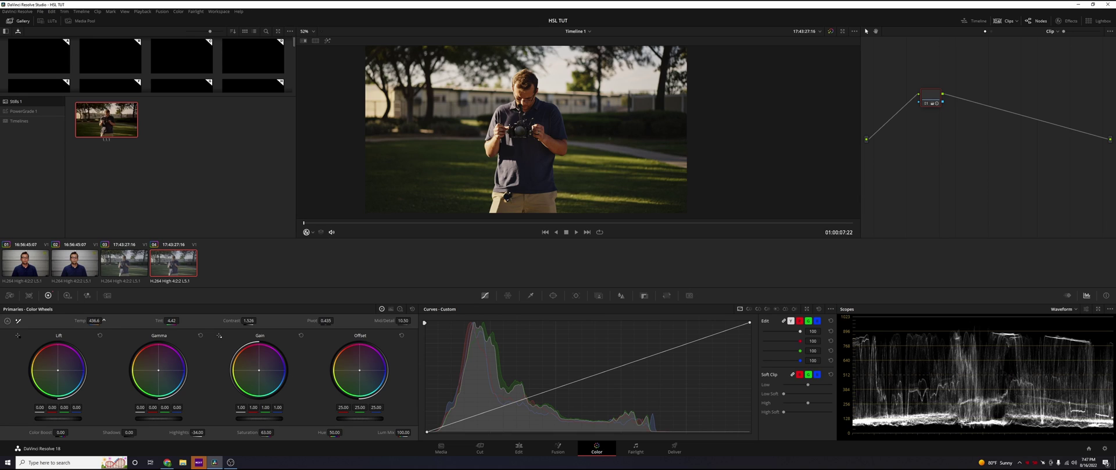
# - Warm clip 04 to temperature 976.6, then return to clip 03 to compare
pyautogui.moveTo(93, 320); pyautogui.dragTo(103, 320)
pyautogui.press('Up')
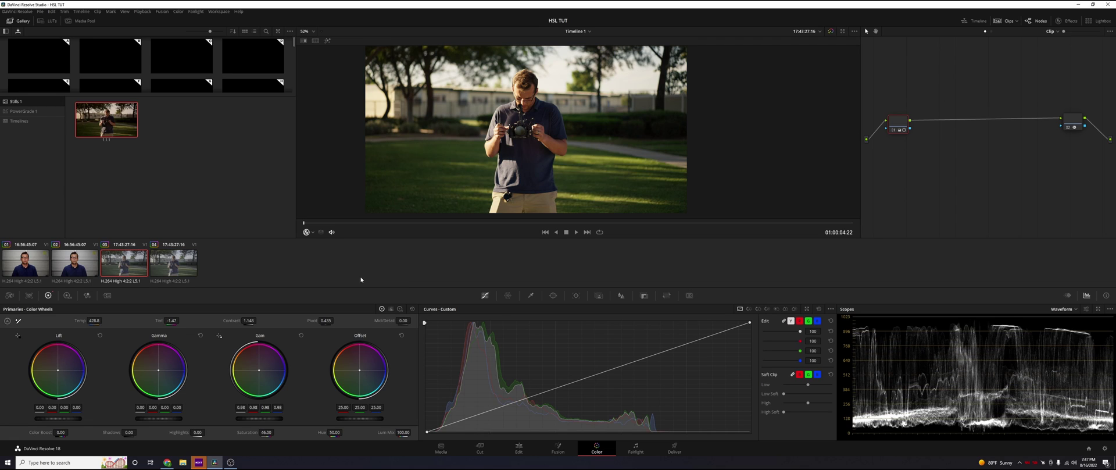